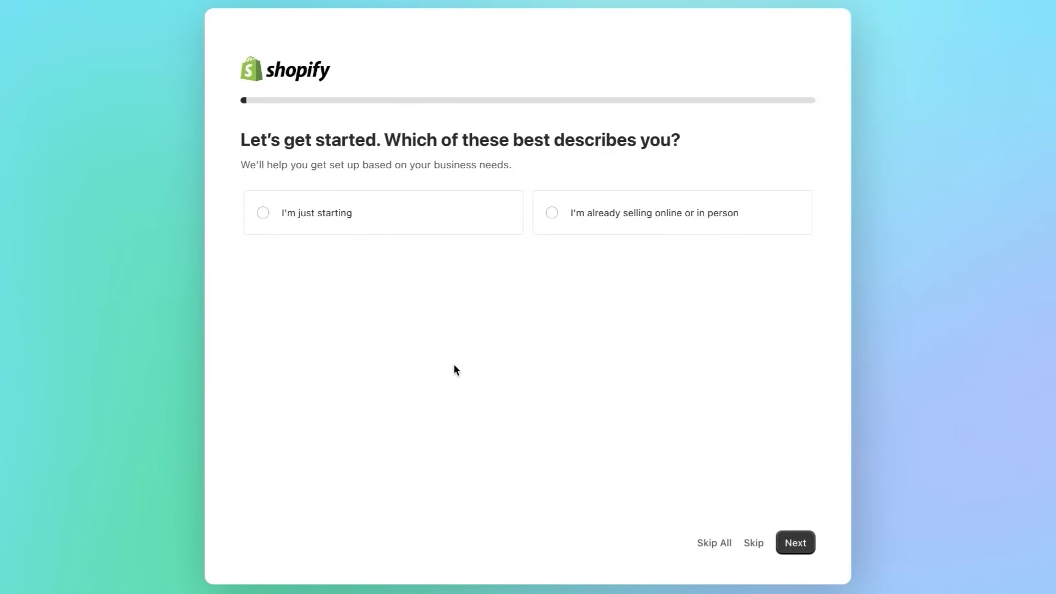
# - Skip the remaining setup questions and confirm United States as the business location
pyautogui.click(719, 545)
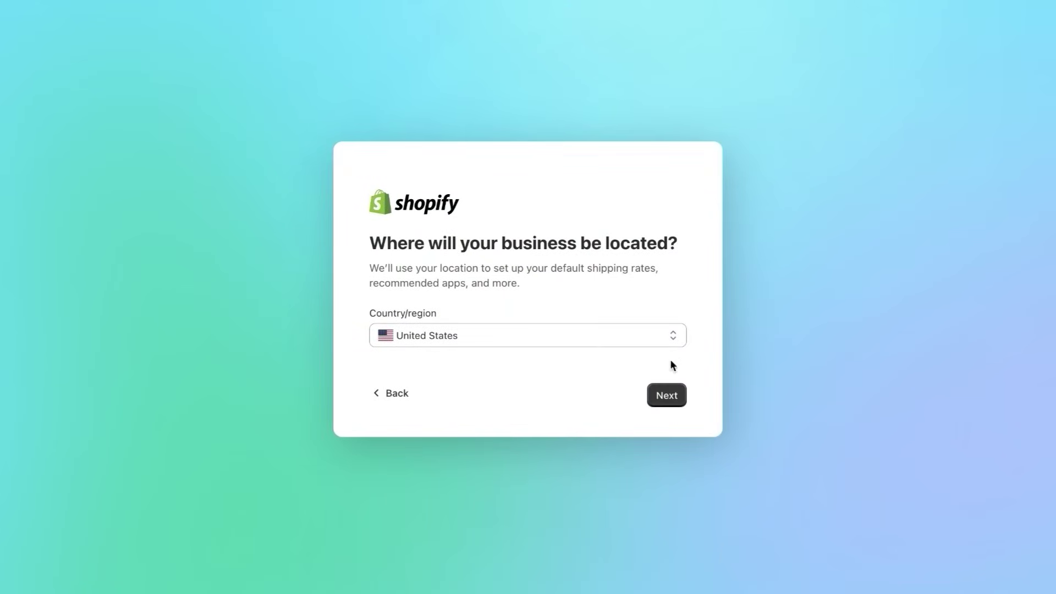
pyautogui.click(669, 396)
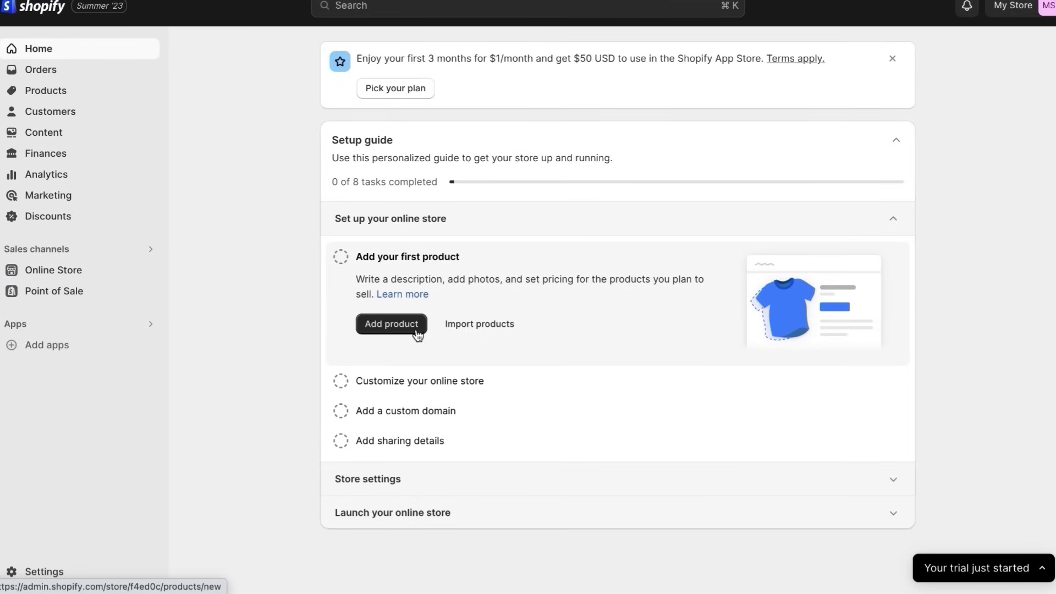
# - Change the store name from My Store to 'Renew Relax Co' in store details and save
pyautogui.click(611, 226)
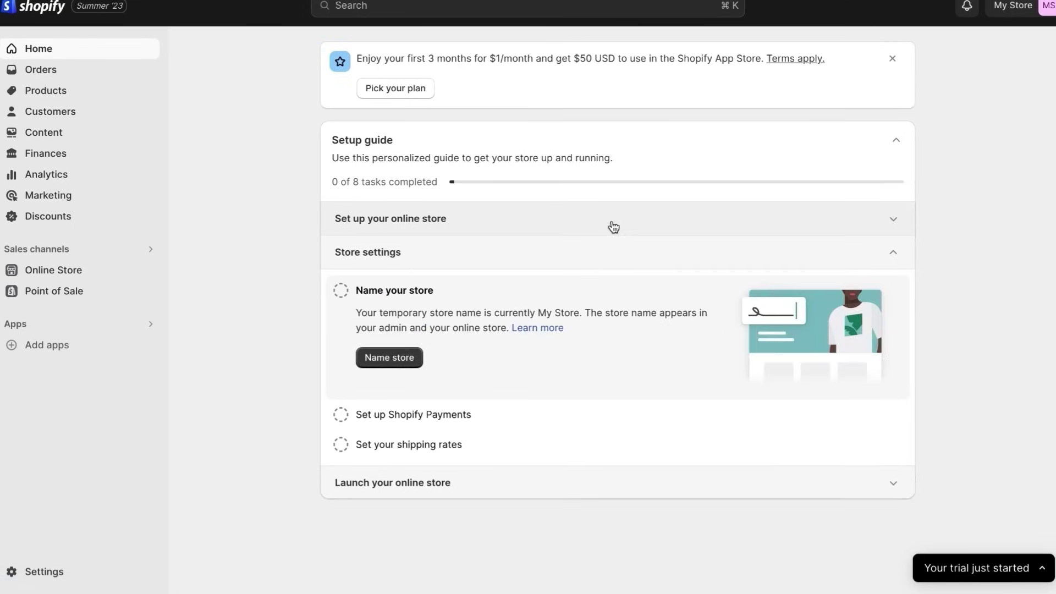
pyautogui.click(539, 256)
pyautogui.click(539, 256)
pyautogui.click(399, 356)
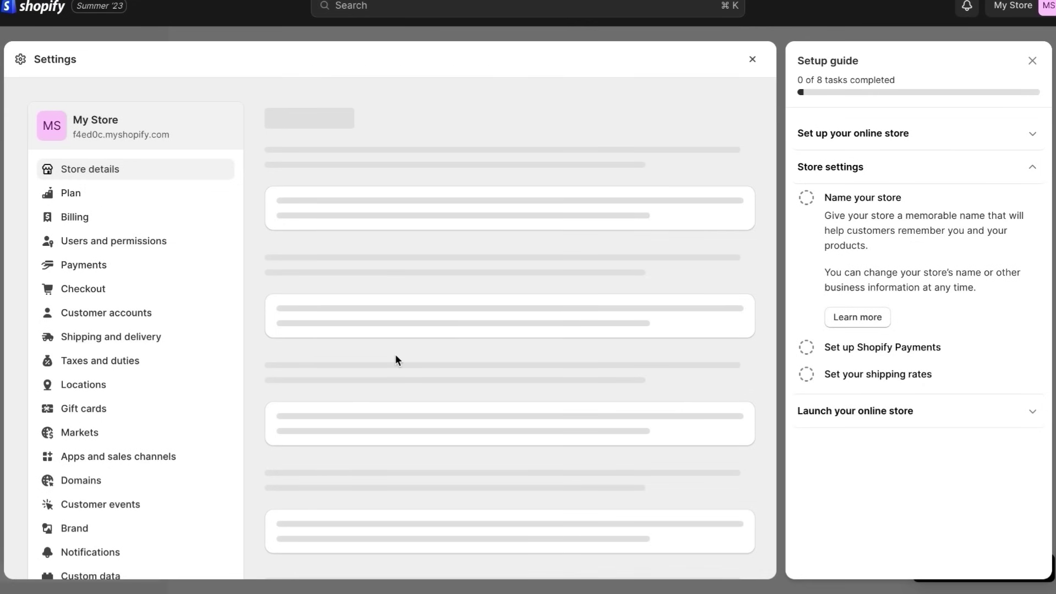
pyautogui.tripleClick(348, 233)
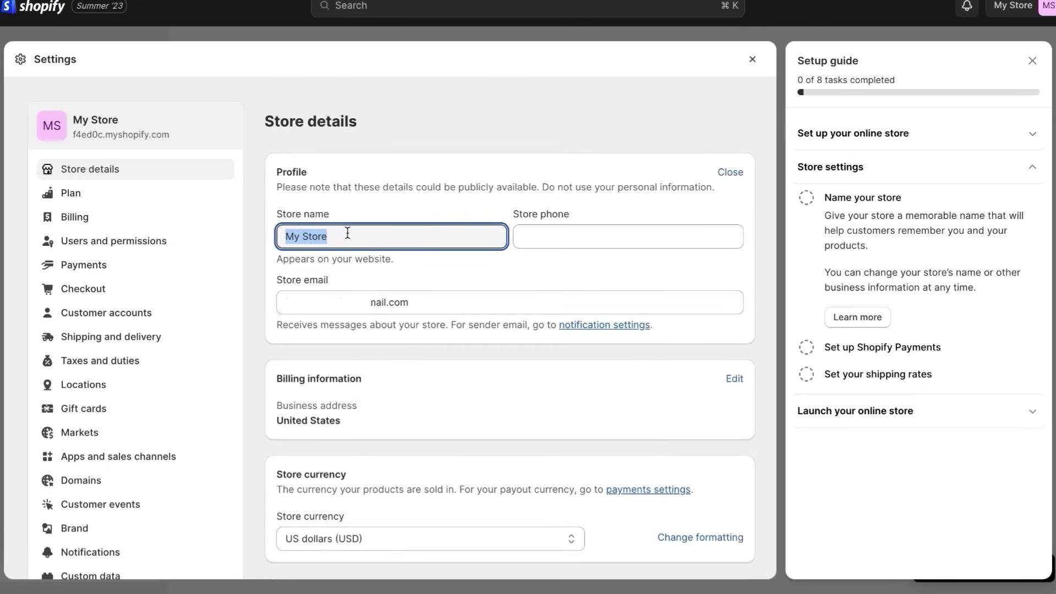
pyautogui.write('Renew ')
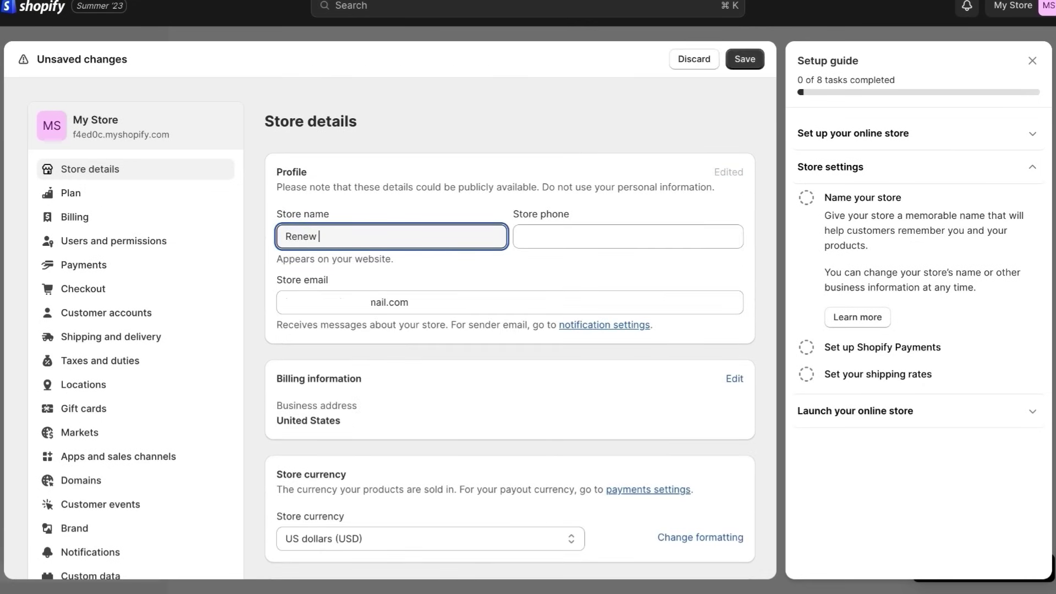
pyautogui.write('Relax Co')
pyautogui.click(770, 56)
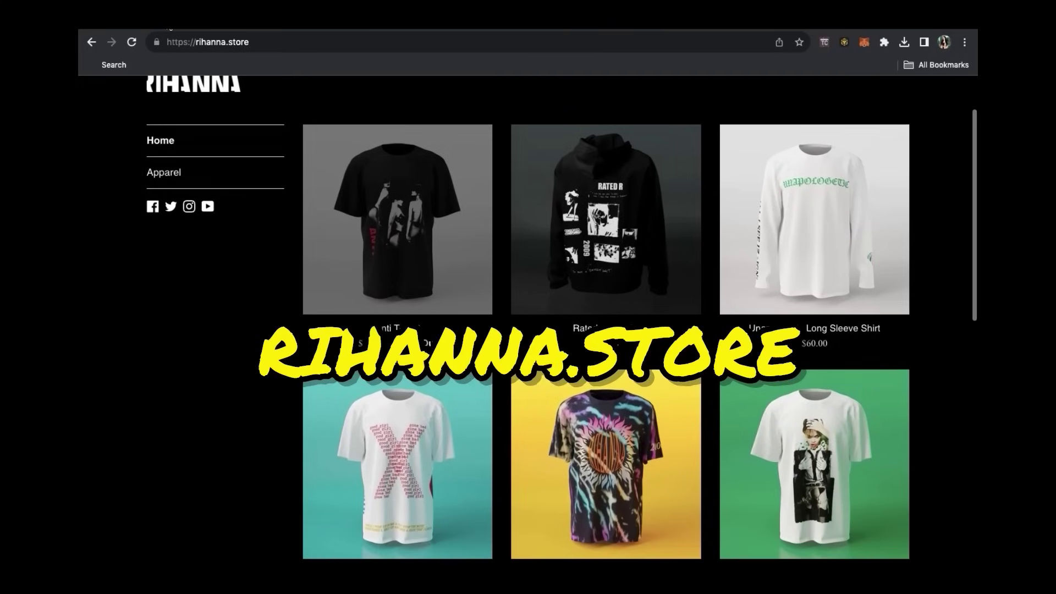
# - Scroll through example .store shops such as rihanna.store and emirates.store
pyautogui.scroll(-2, 605, 319)
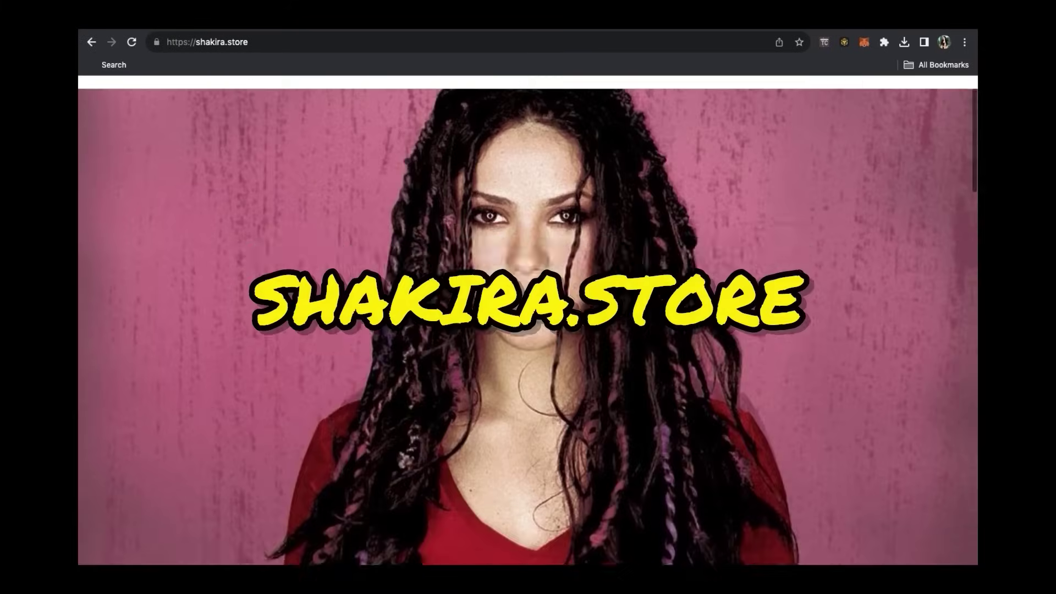
pyautogui.scroll(-7, 528, 319)
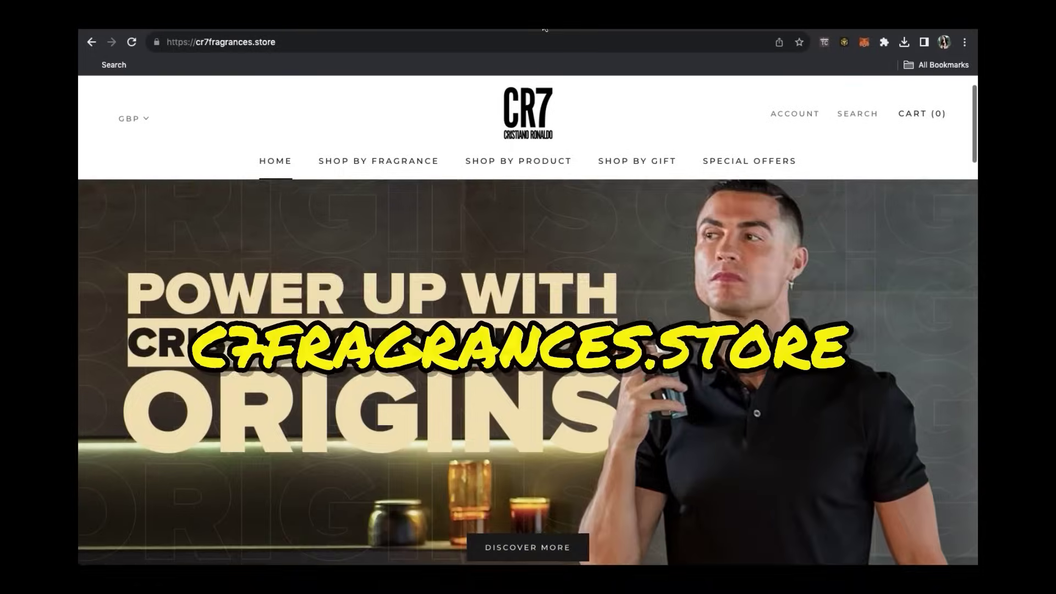
pyautogui.scroll(-5, 528, 319)
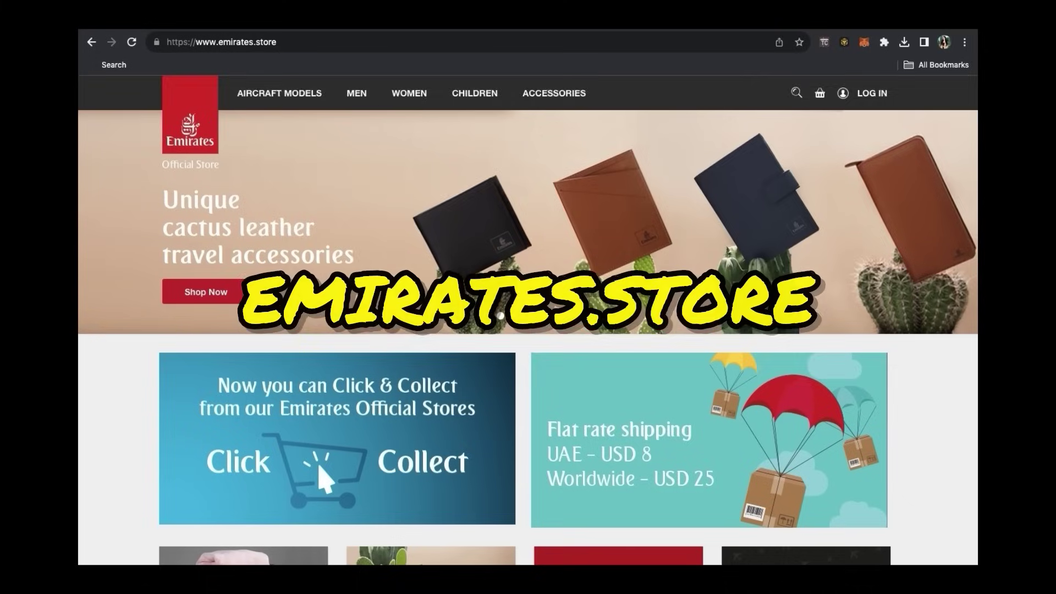
pyautogui.scroll(-2, 528, 319)
pyautogui.scroll(-9, 528, 319)
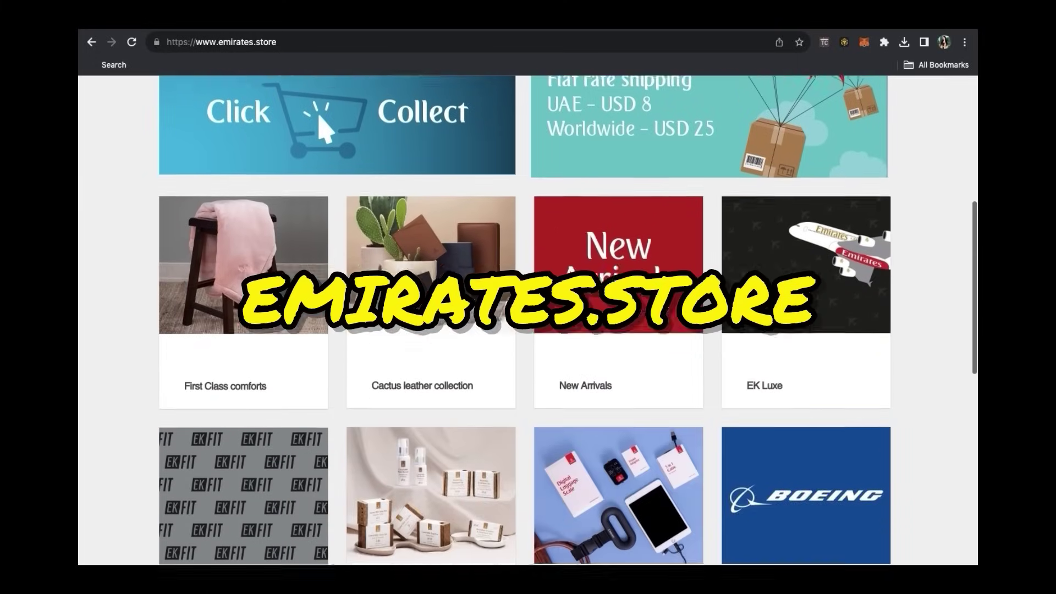
pyautogui.scroll(-1, 528, 319)
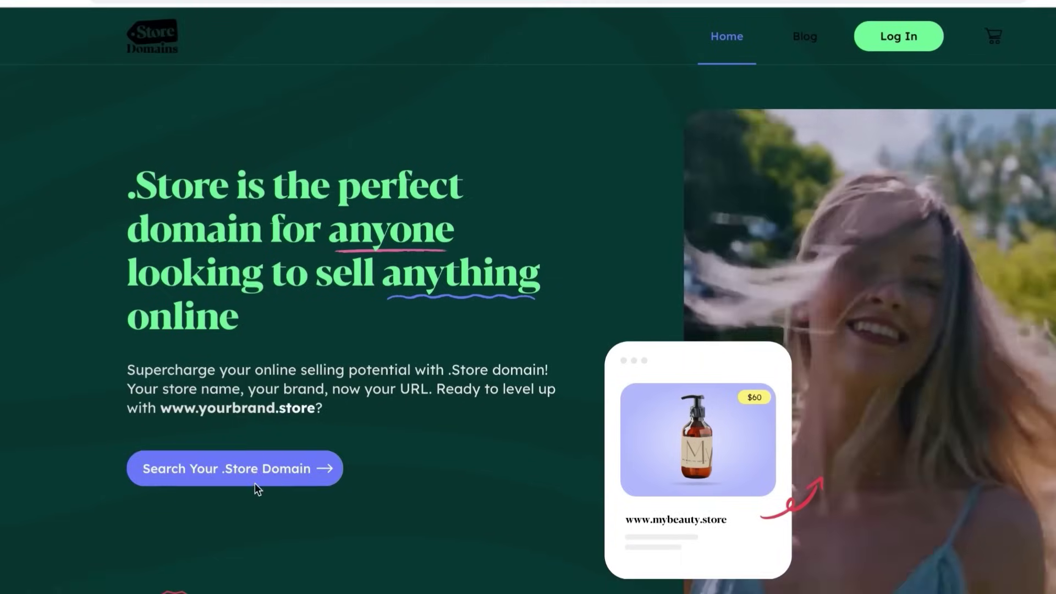
# - Search .Store Domains for the name BaddieinBiz
pyautogui.click(255, 486)
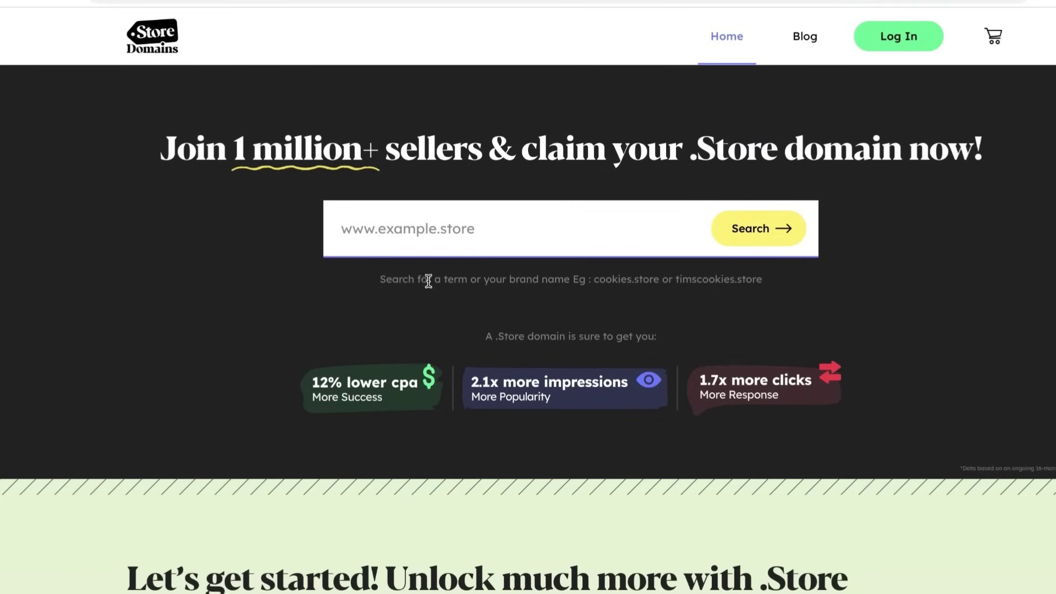
pyautogui.click(416, 211)
pyautogui.write('BaddieinBiz')
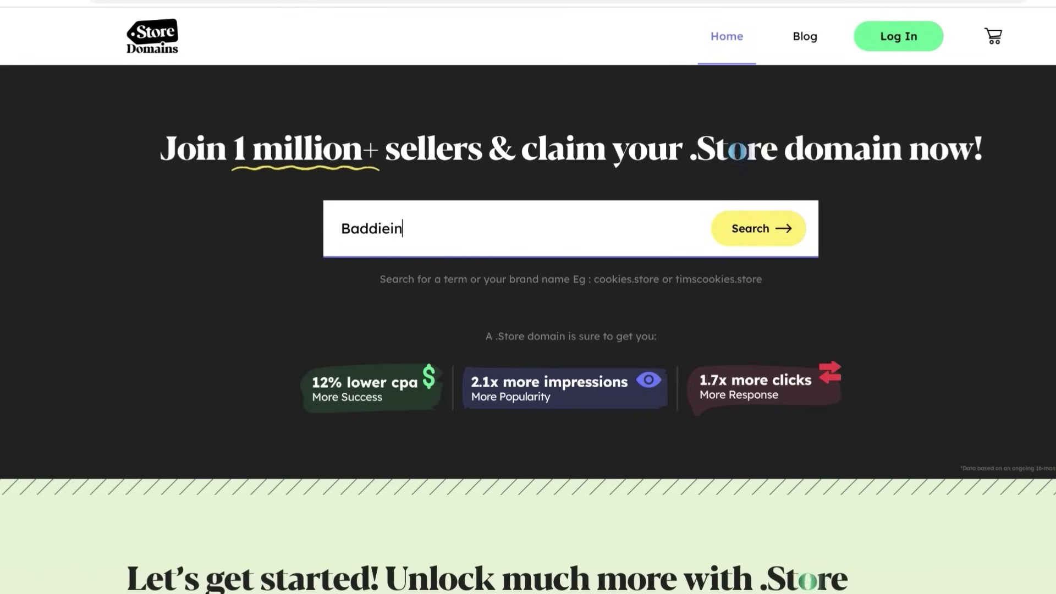
pyautogui.click(770, 230)
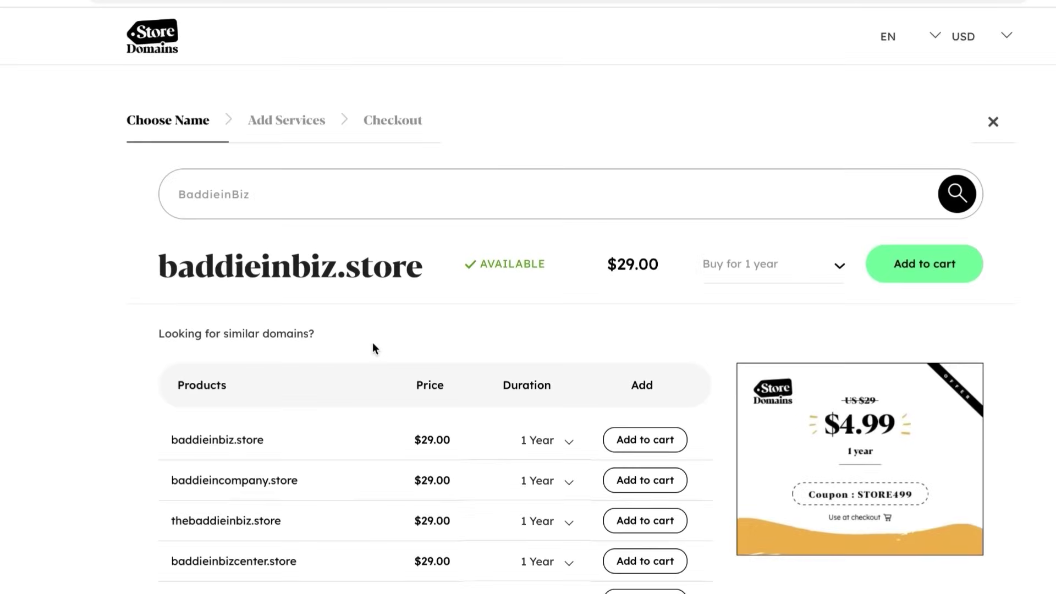
# - Add the available baddieinbiz.store domain, priced $29.00 a year, to the cart
pyautogui.scroll(-2, 372, 343)
pyautogui.scroll(2, 372, 346)
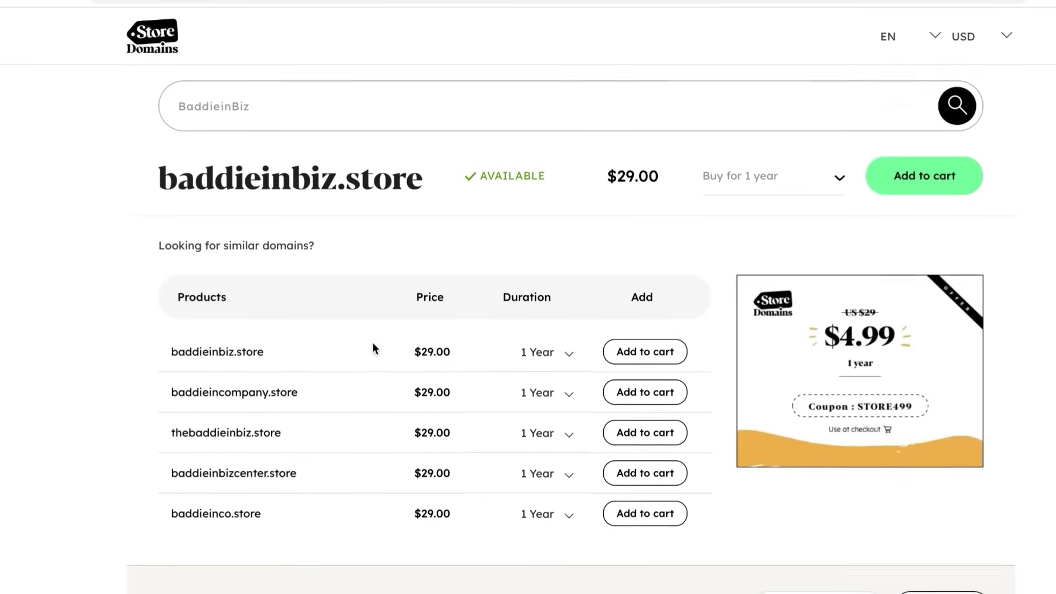
pyautogui.scroll(-1, 372, 347)
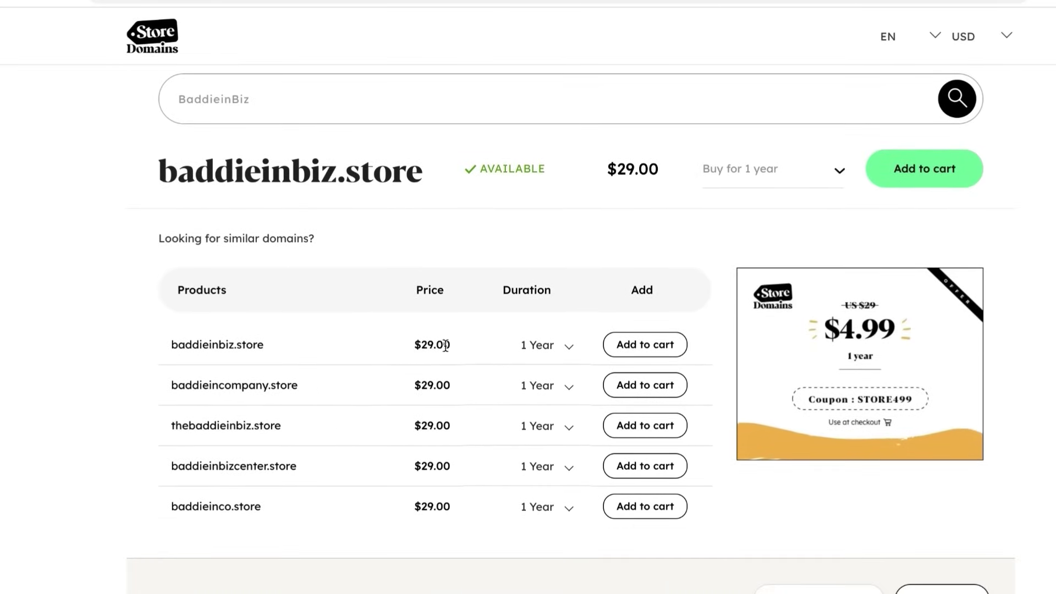
pyautogui.click(633, 344)
pyautogui.click(620, 344)
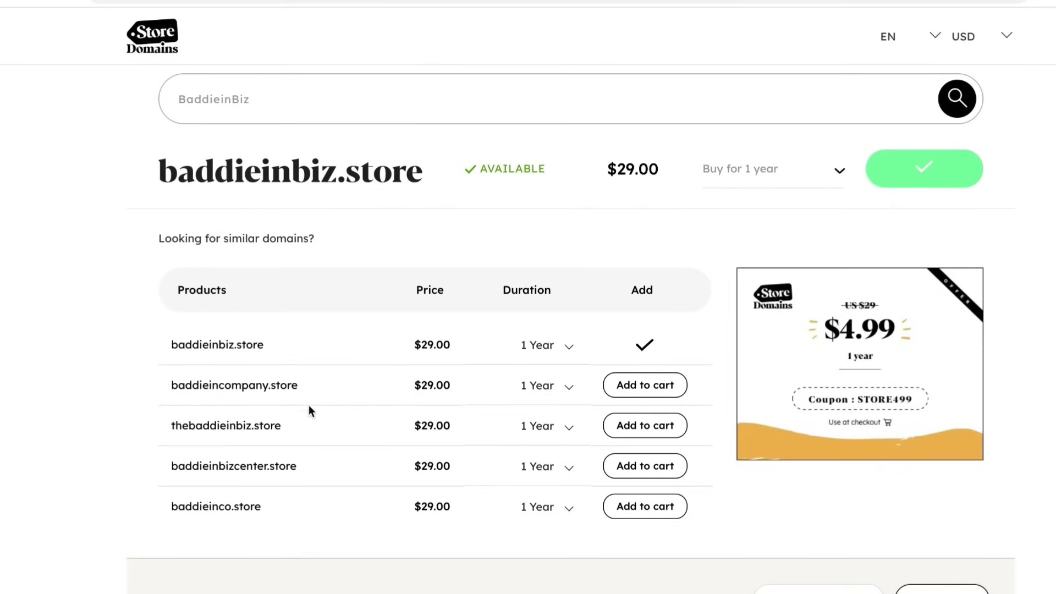
pyautogui.scroll(-1, 388, 418)
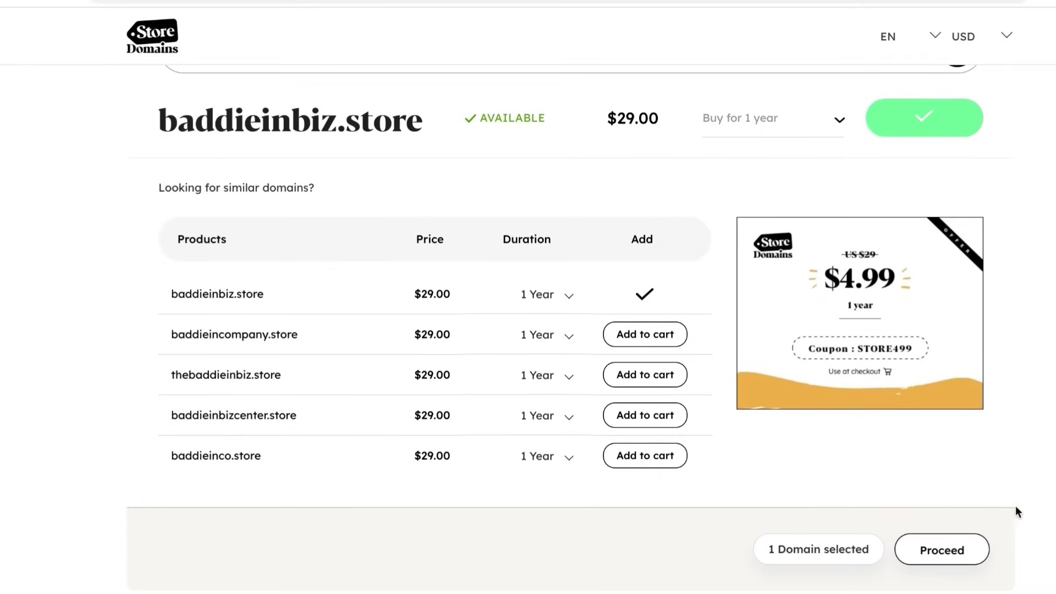
# - Proceed to checkout and apply the coupon code BADDIESTORE
pyautogui.click(944, 551)
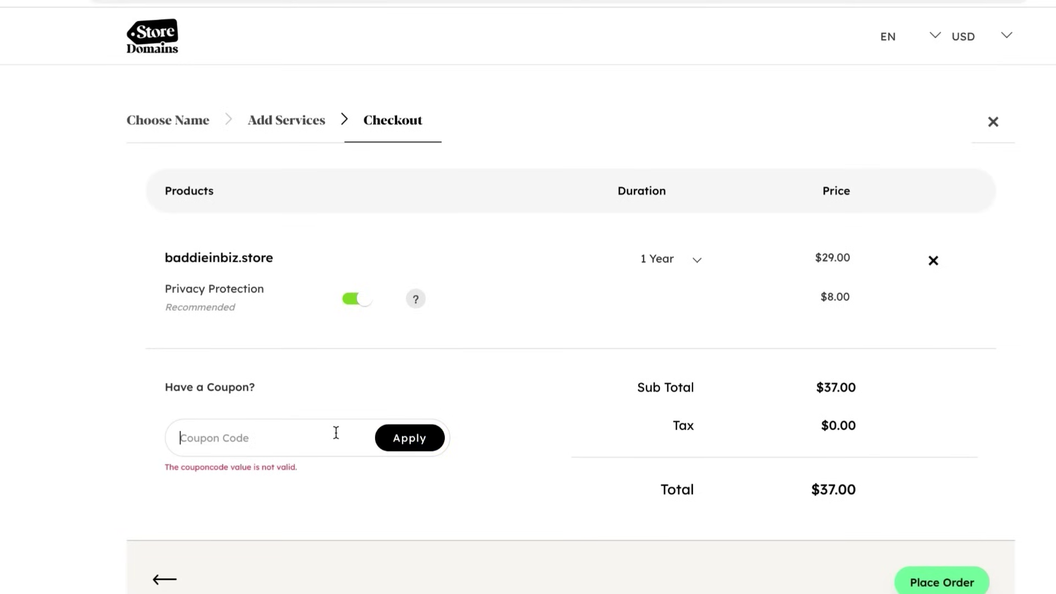
pyautogui.write('BADD')
pyautogui.press('BackSpace')
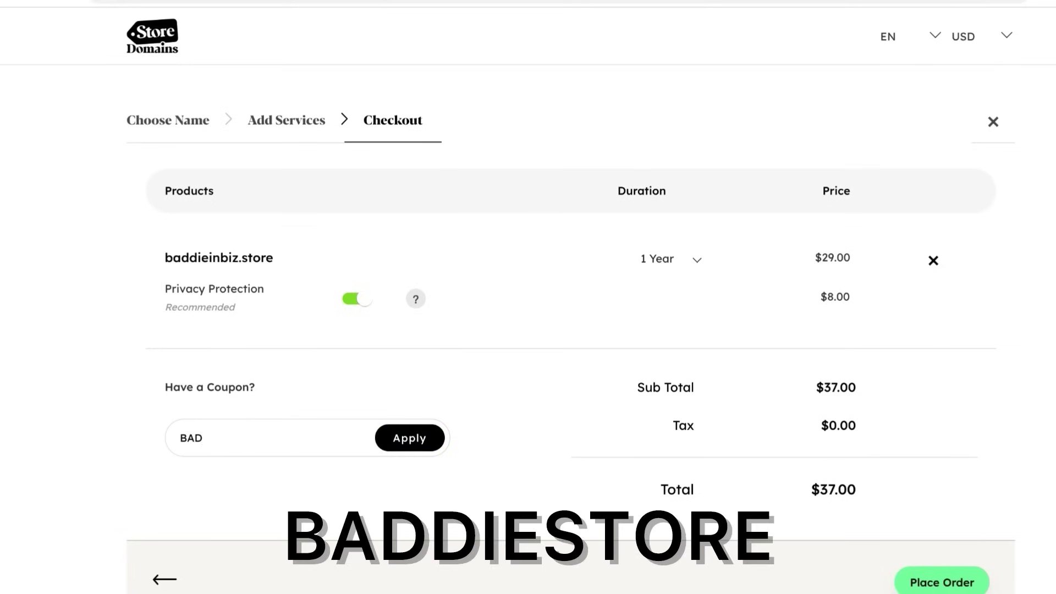
pyautogui.press('BackSpace')
pyautogui.press('BackSpace')
pyautogui.press('BackSpace')
pyautogui.write('BADDIESTORE')
pyautogui.click(409, 438)
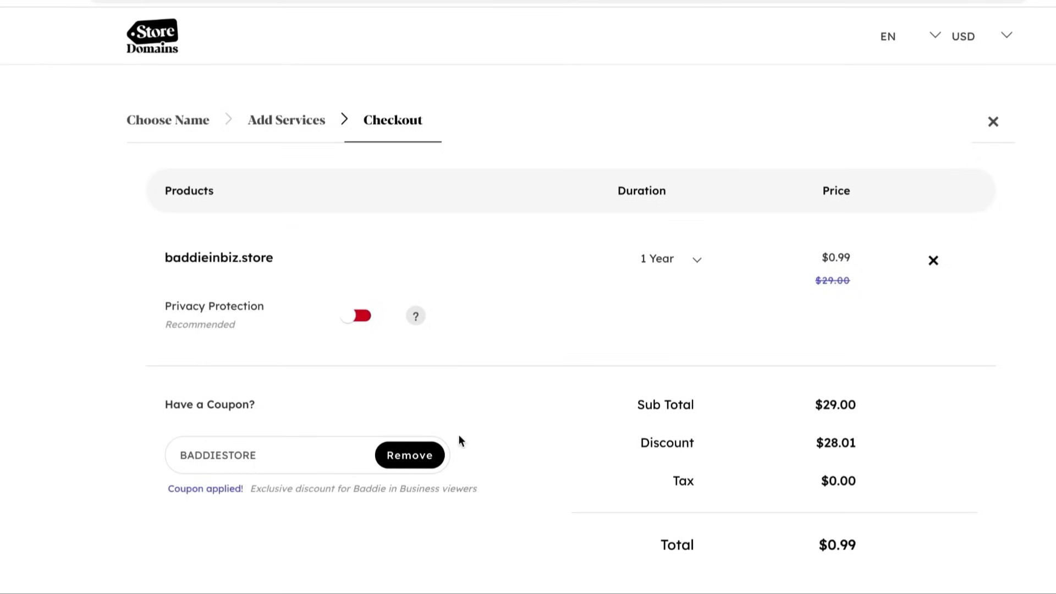
pyautogui.scroll(-1, 789, 500)
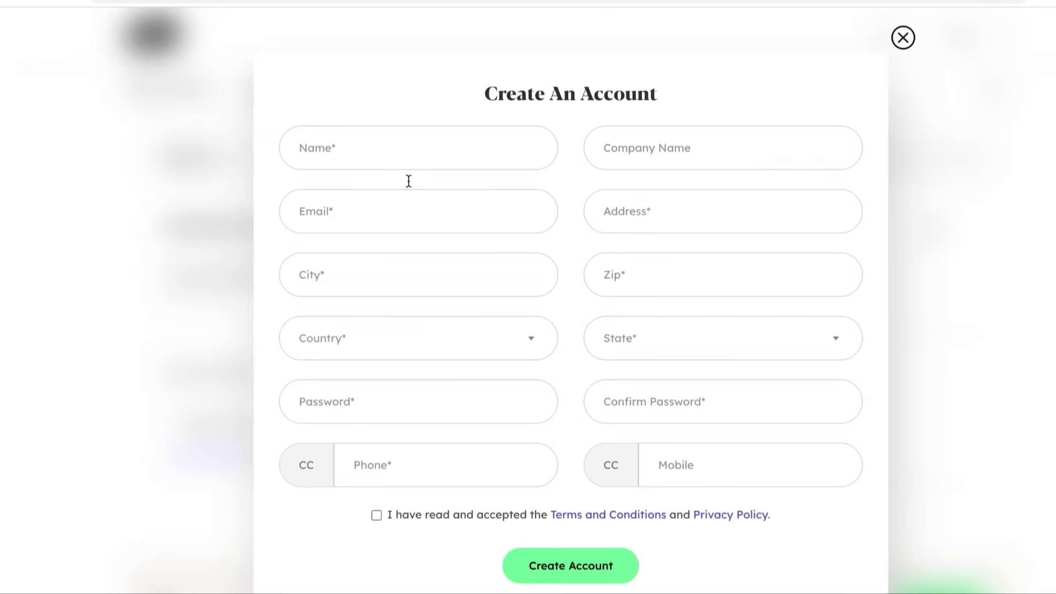
# - Enter the account holder's name and pay the $0.99 domain order
pyautogui.click(390, 152)
pyautogui.write('ISABEL')
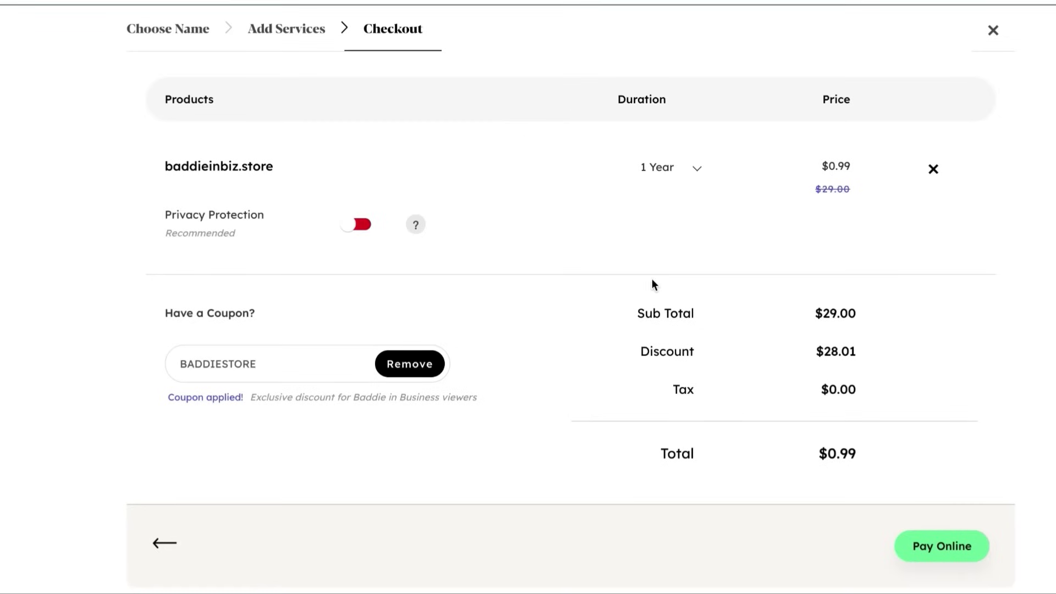
pyautogui.click(932, 545)
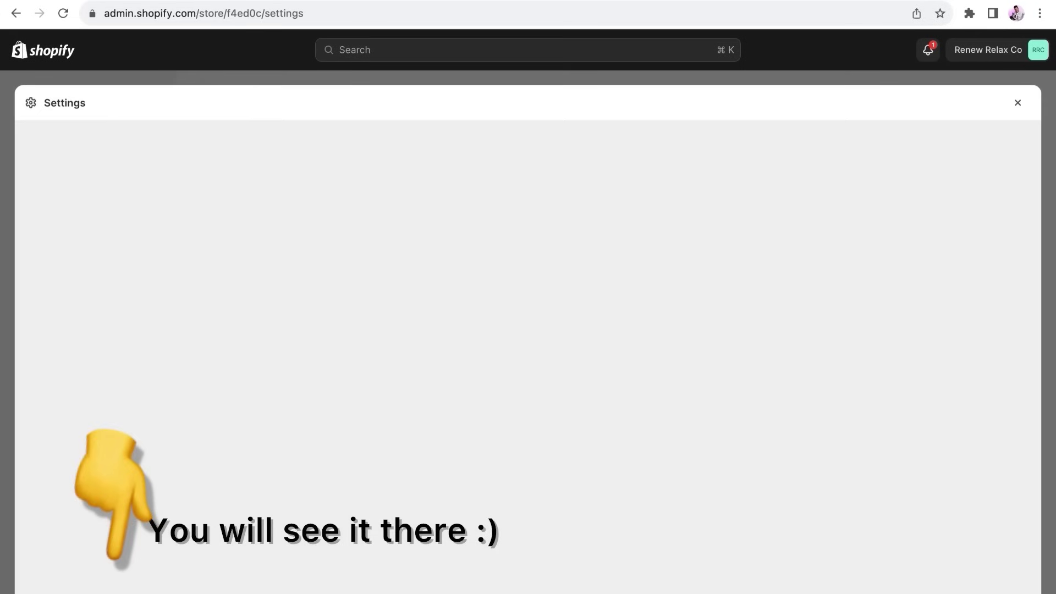
# - In the store's domain settings, submit baddieinbiz.store as an existing domain to connect
pyautogui.click(136, 515)
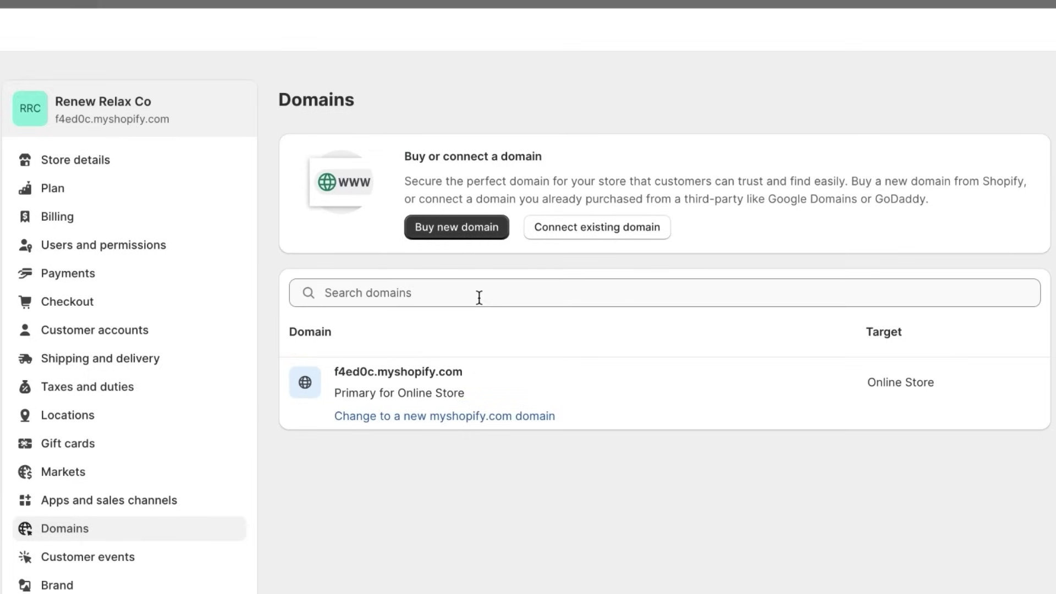
pyautogui.click(572, 241)
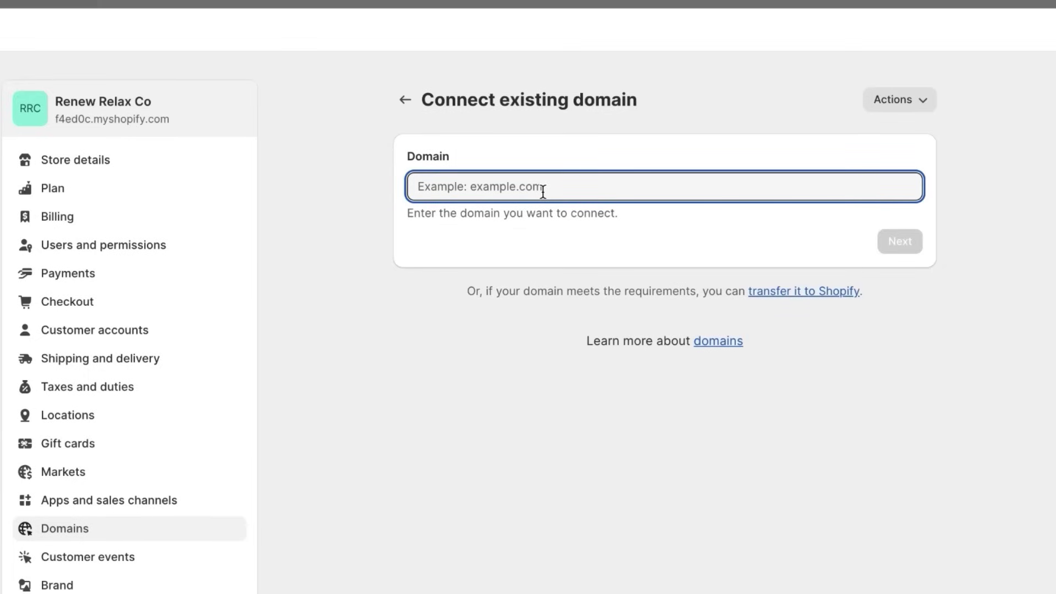
pyautogui.write('baddiein')
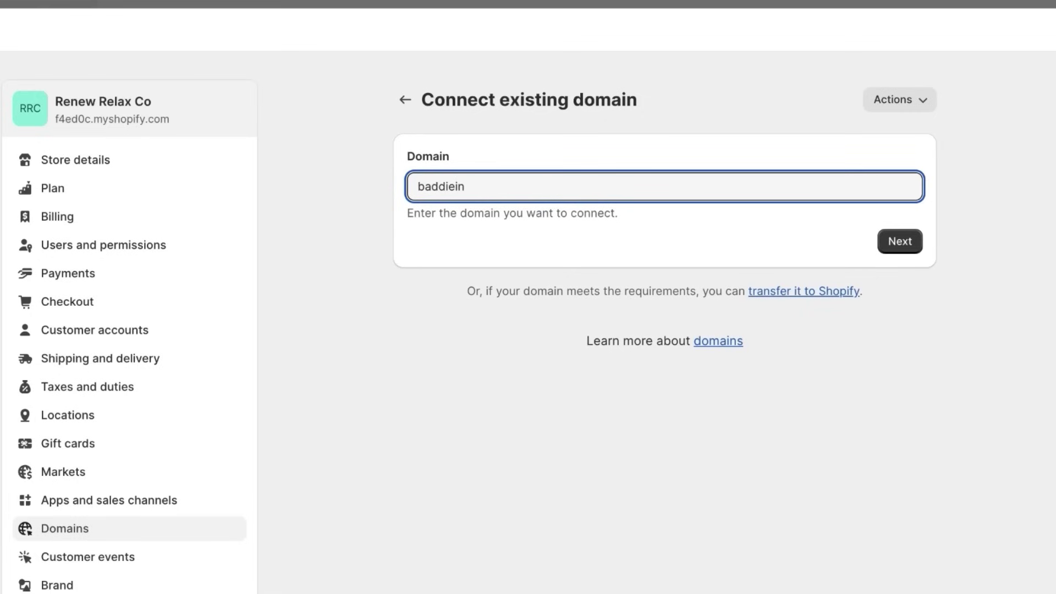
pyautogui.write('niz.store')
pyautogui.click(906, 247)
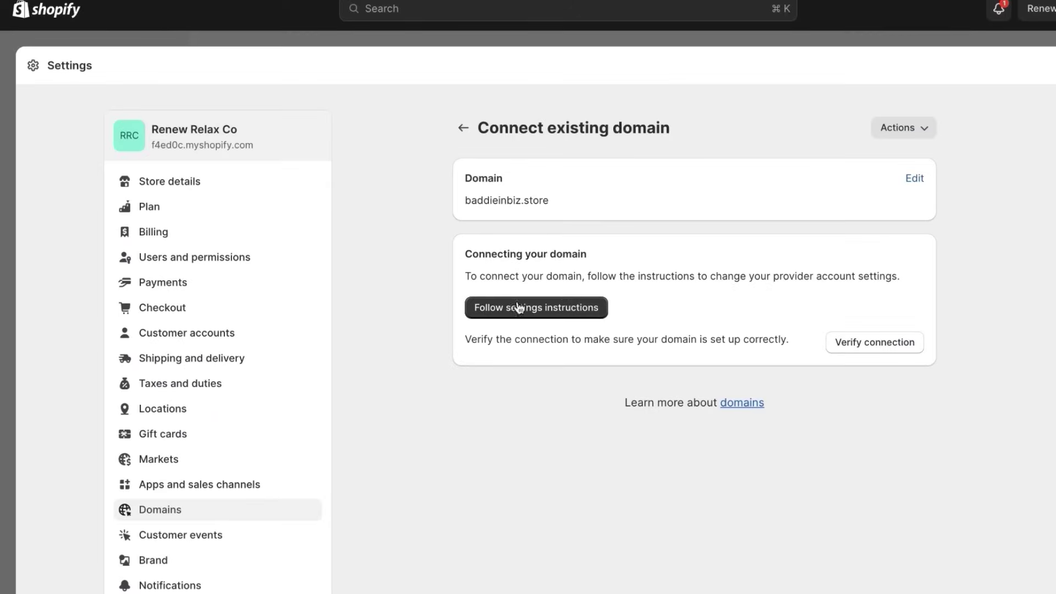
# - Bring up the help article on setting up the third-party domain
pyautogui.click(521, 317)
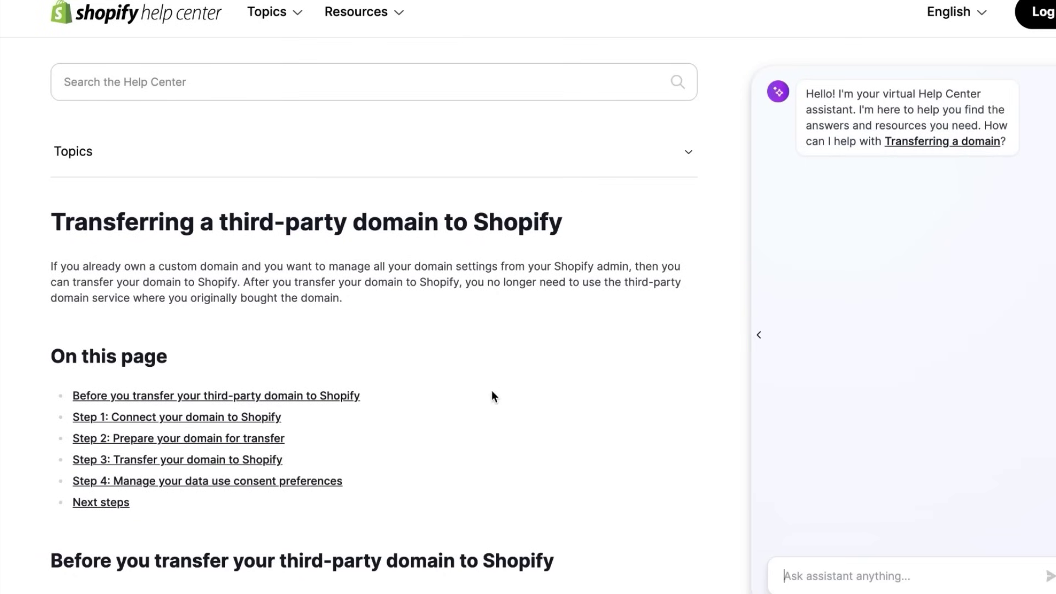
pyautogui.scroll(-2, 490, 391)
pyautogui.scroll(2, 431, 370)
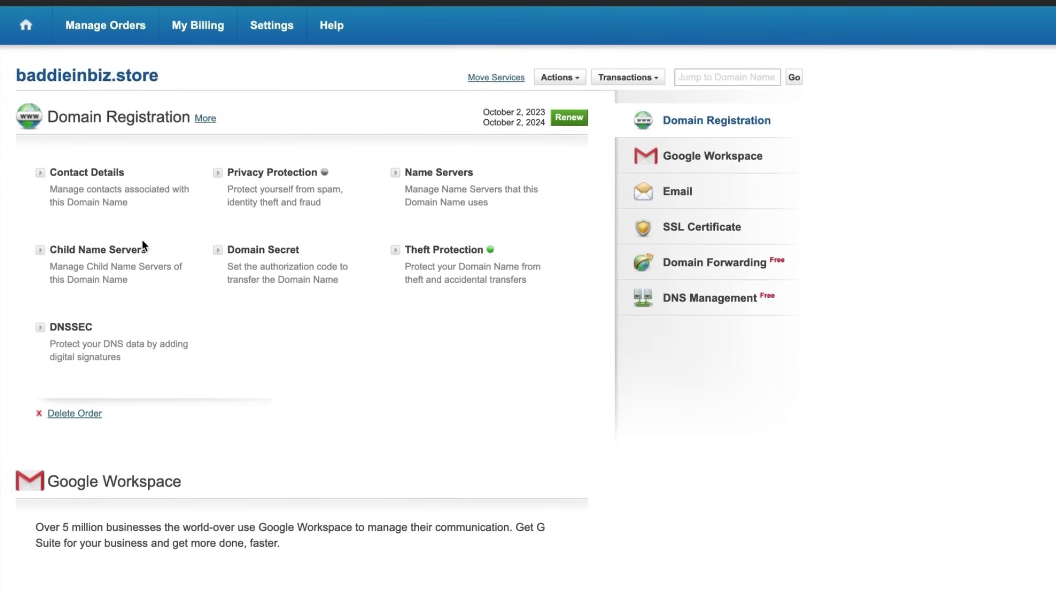
# - Go to the baddieinbiz.store management page and down to its DNS A records
pyautogui.scroll(2, 142, 240)
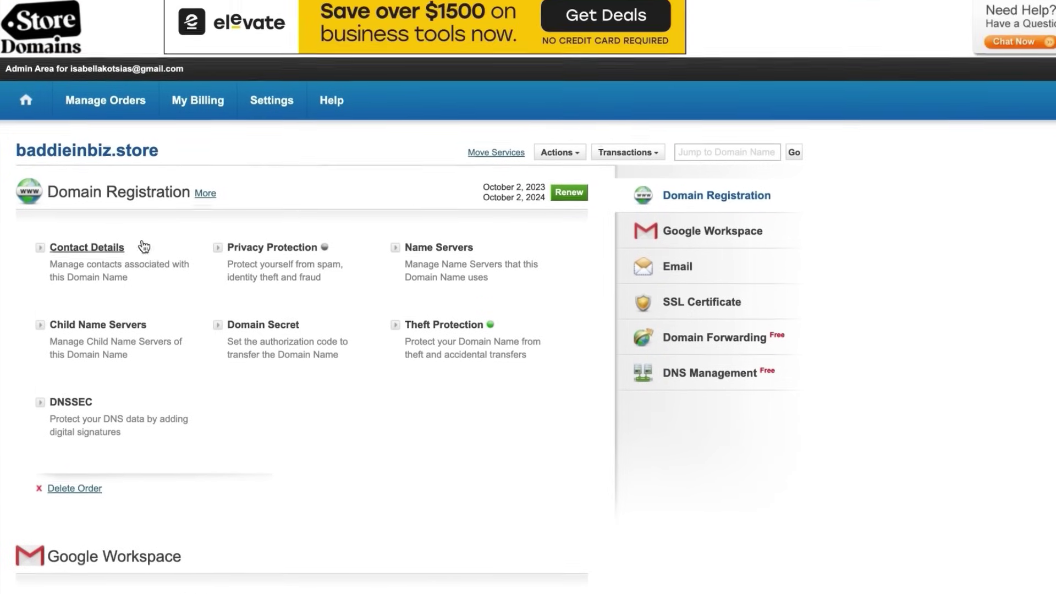
pyautogui.moveTo(94, 111)
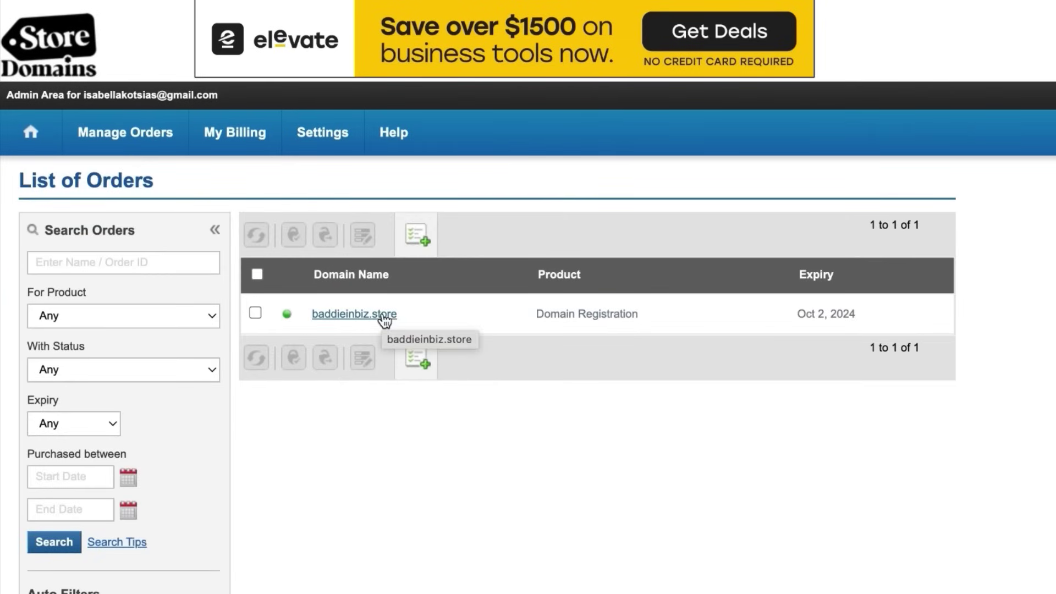
pyautogui.click(384, 316)
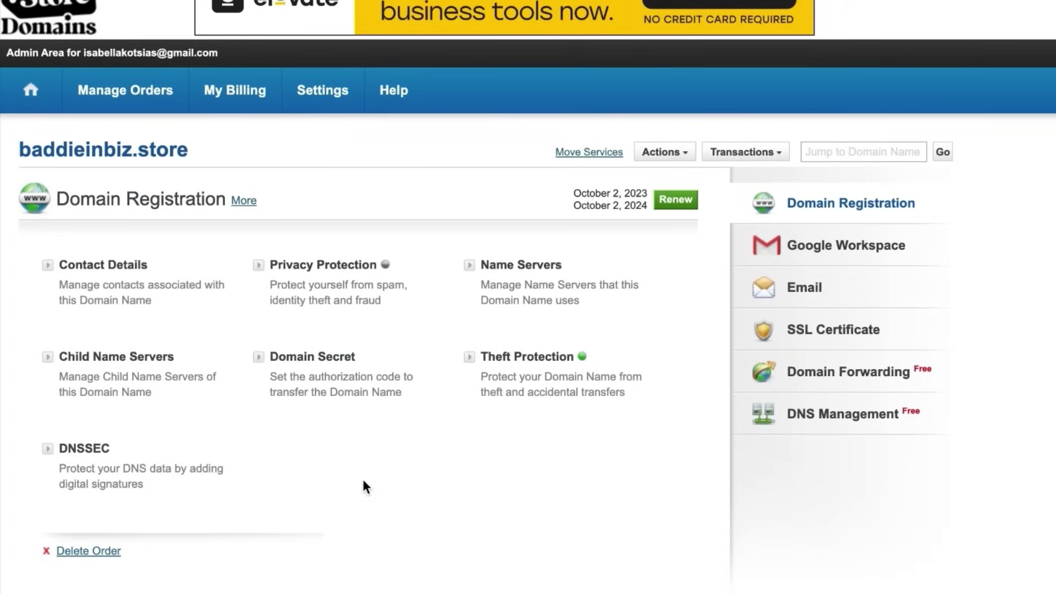
pyautogui.scroll(-1, 364, 484)
pyautogui.scroll(-12, 363, 482)
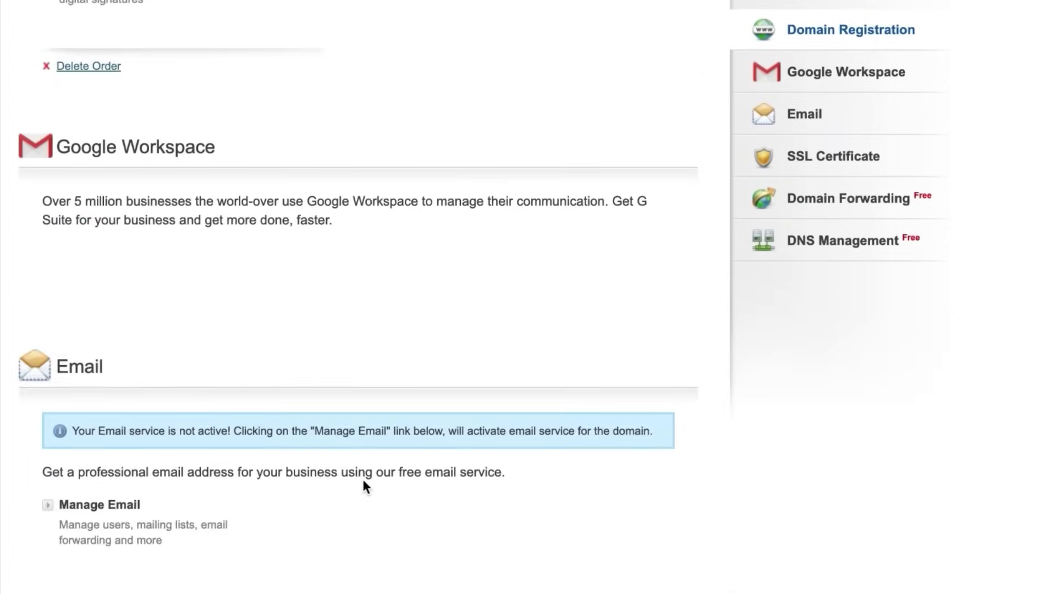
pyautogui.scroll(-8, 363, 482)
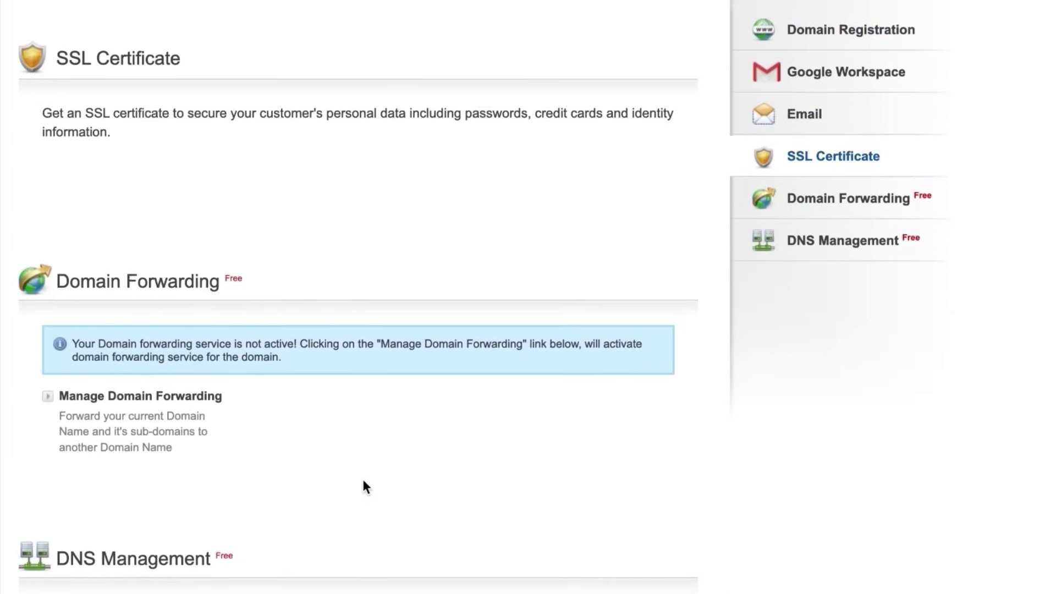
pyautogui.scroll(-3, 362, 477)
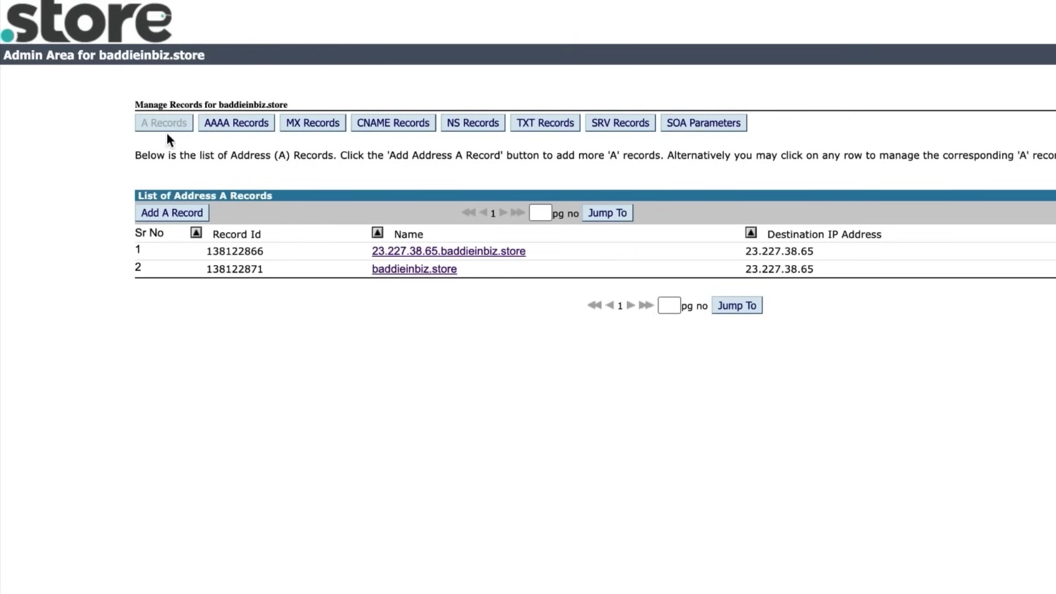
# - Add an A record with destination 23.227.38.65 and TTL 28800
pyautogui.click(175, 213)
pyautogui.click(435, 275)
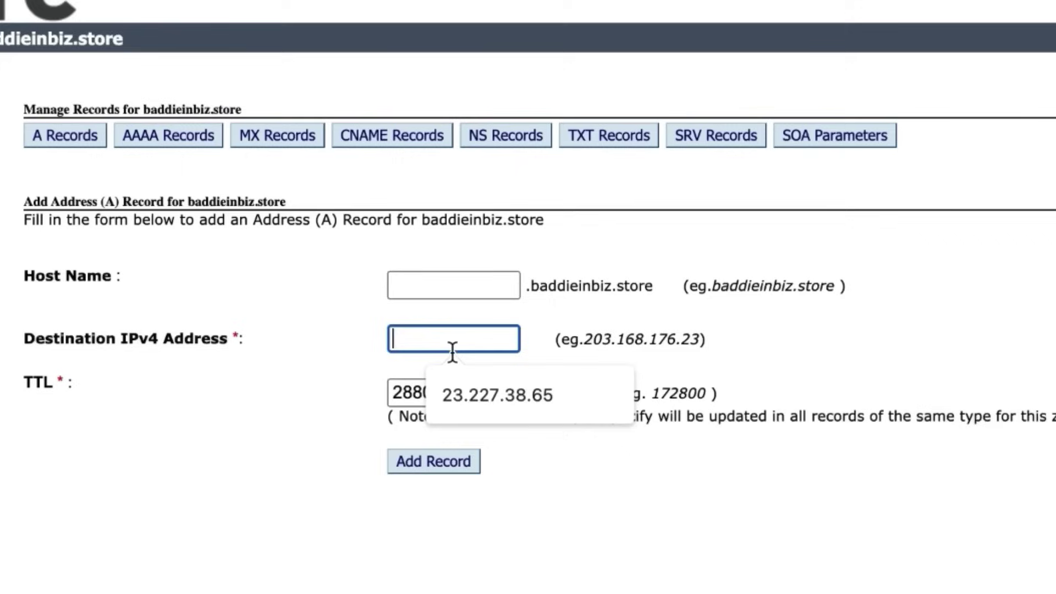
pyautogui.click(480, 395)
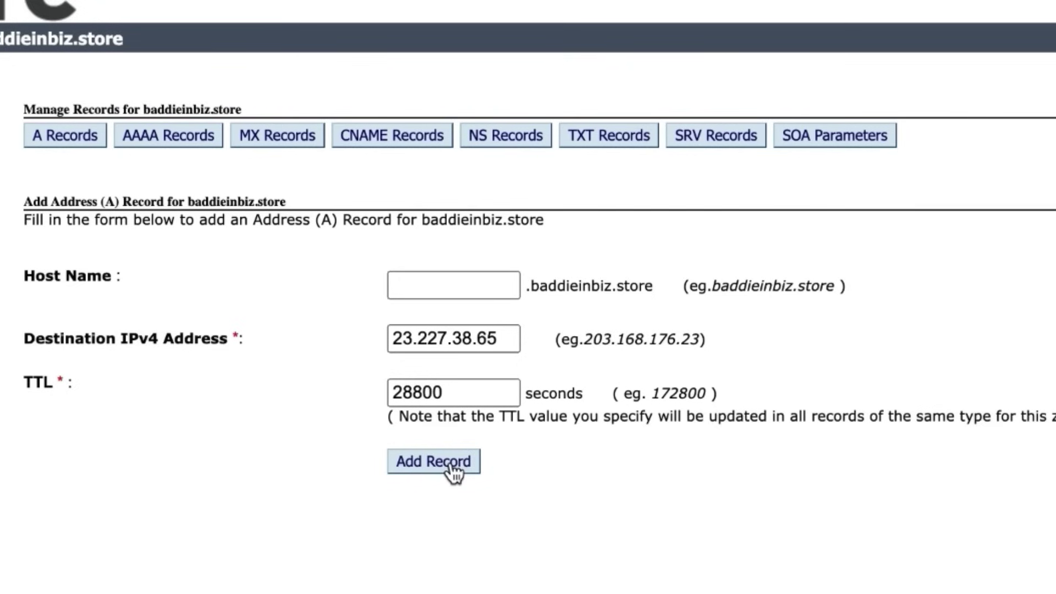
pyautogui.click(434, 461)
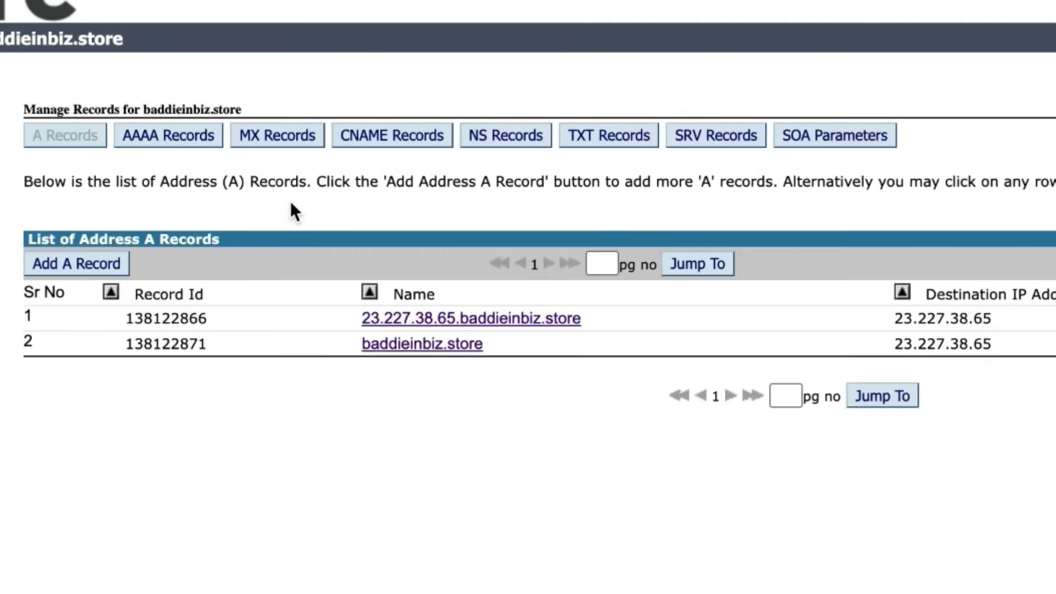
# - Switch to CNAME records and copy the f4ed0c.myshopify.com store address
pyautogui.click(388, 148)
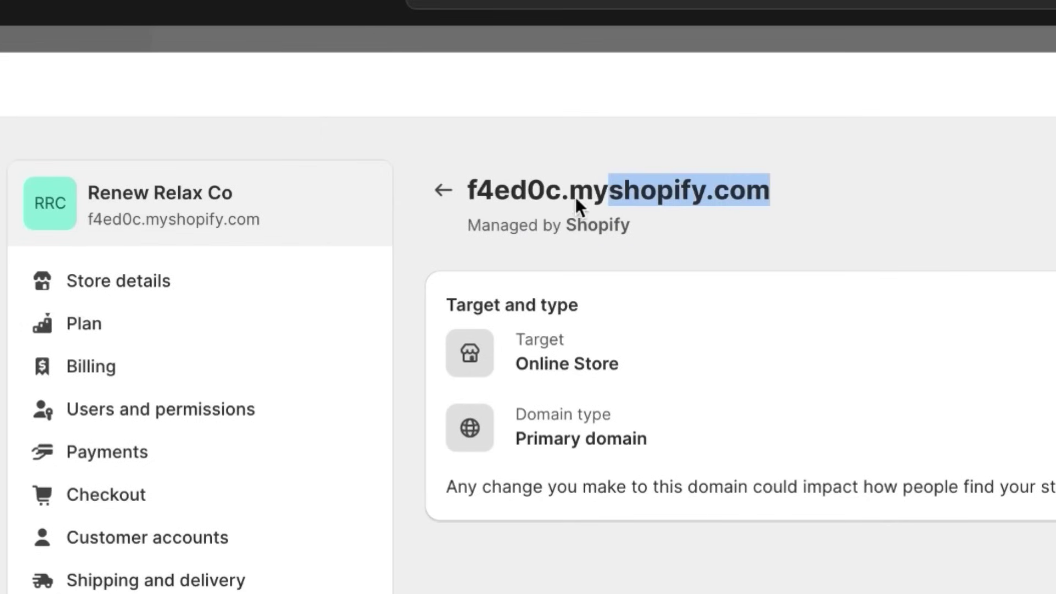
pyautogui.moveTo(576, 205); pyautogui.dragTo(471, 196)
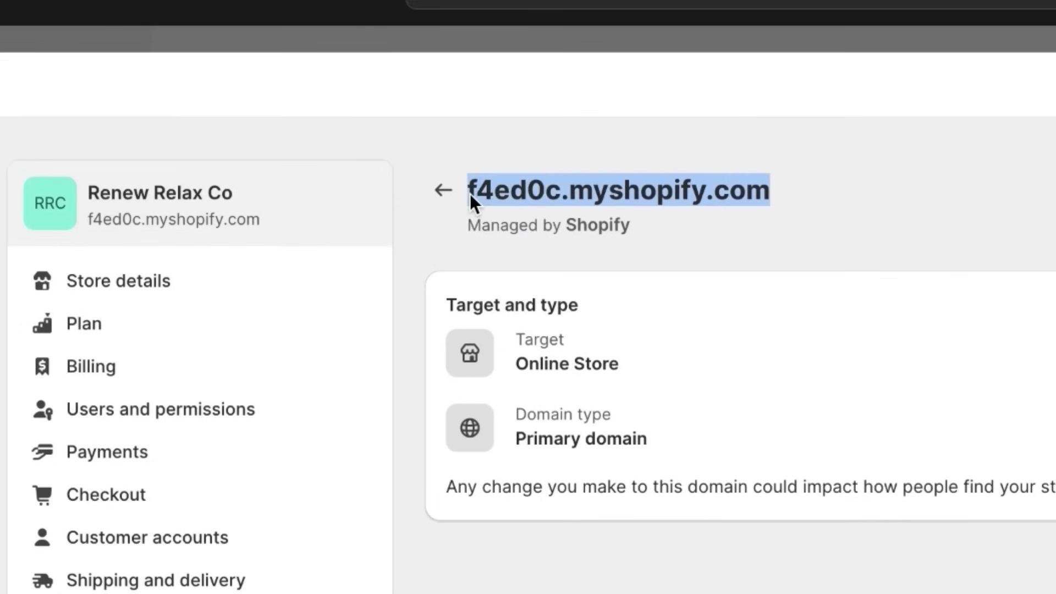
pyautogui.rightClick(500, 193)
pyautogui.click(546, 251)
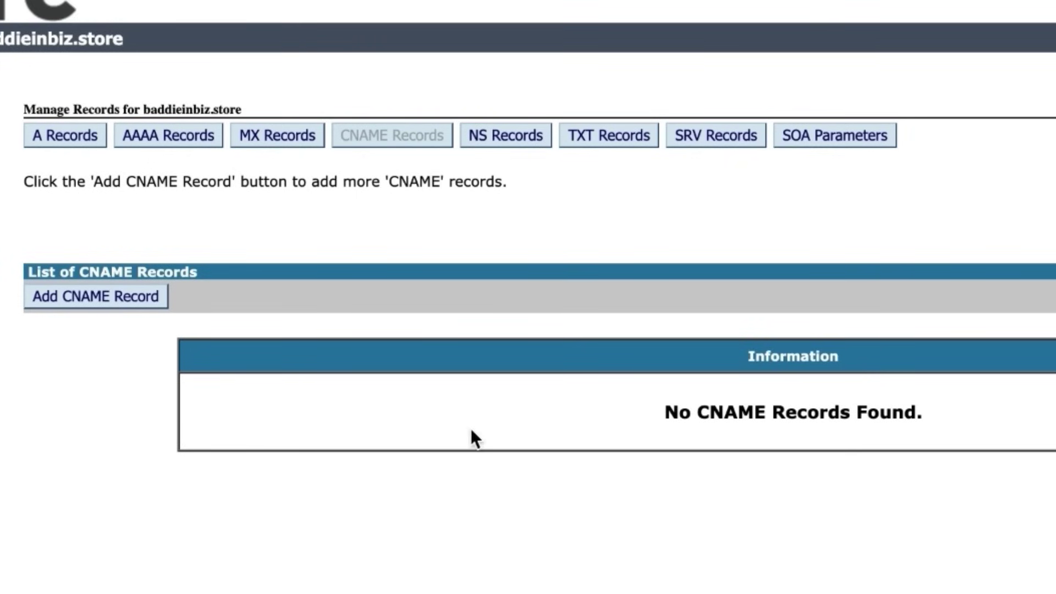
# - Add a CNAME record with host www pointing to shops.myshopify.com
pyautogui.click(128, 310)
pyautogui.click(288, 423)
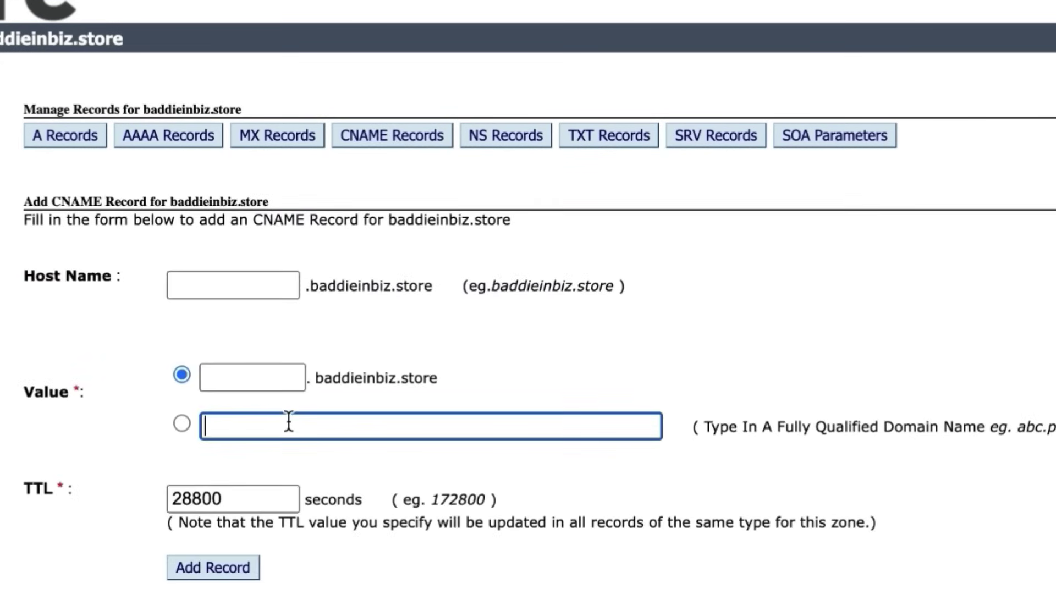
pyautogui.hotkey('ctrl', 'v')
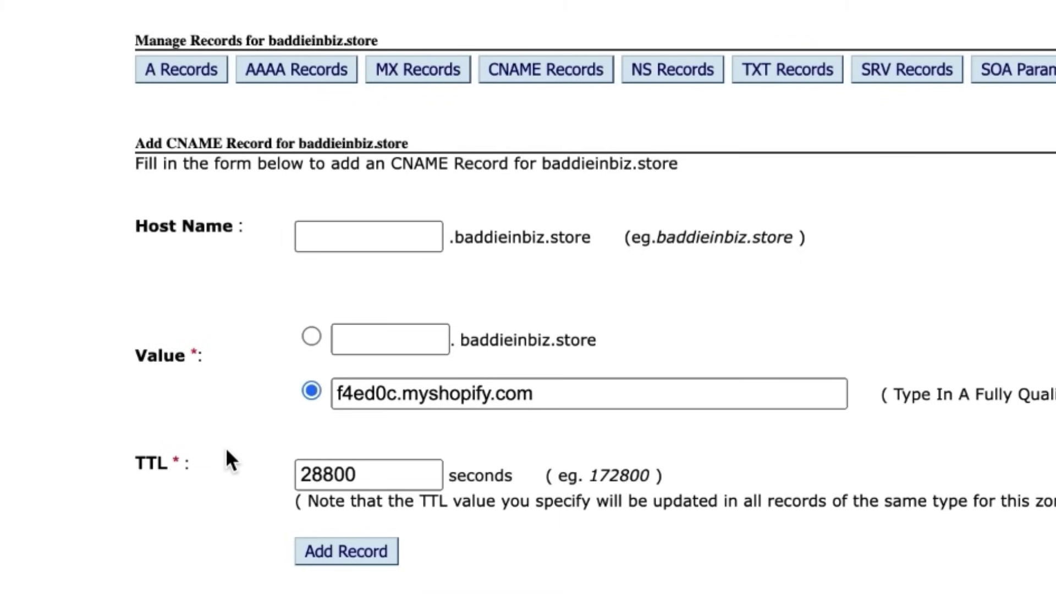
pyautogui.click(198, 287)
pyautogui.write('www')
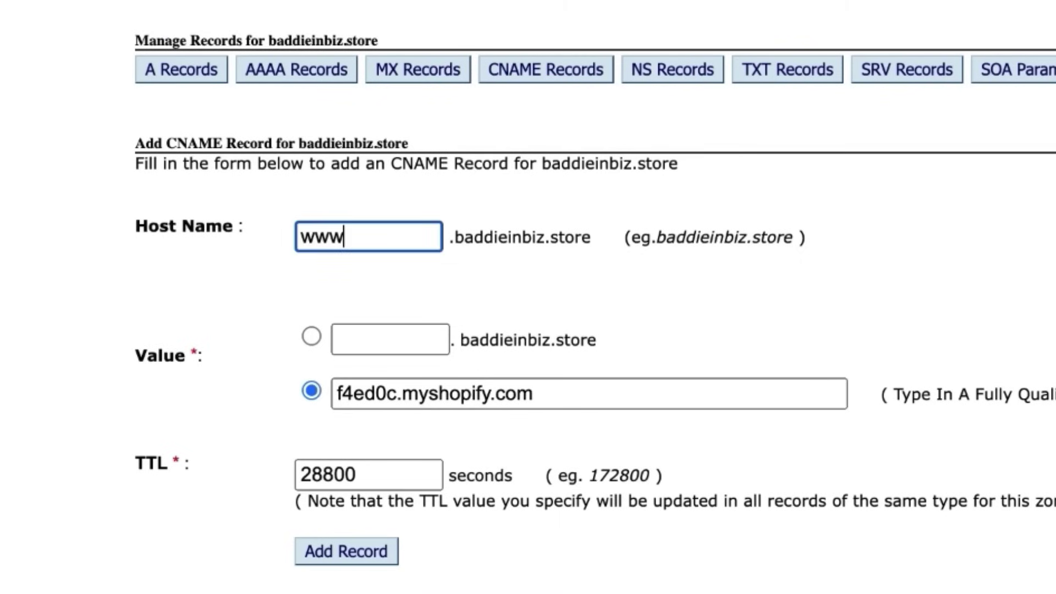
pyautogui.click(238, 335)
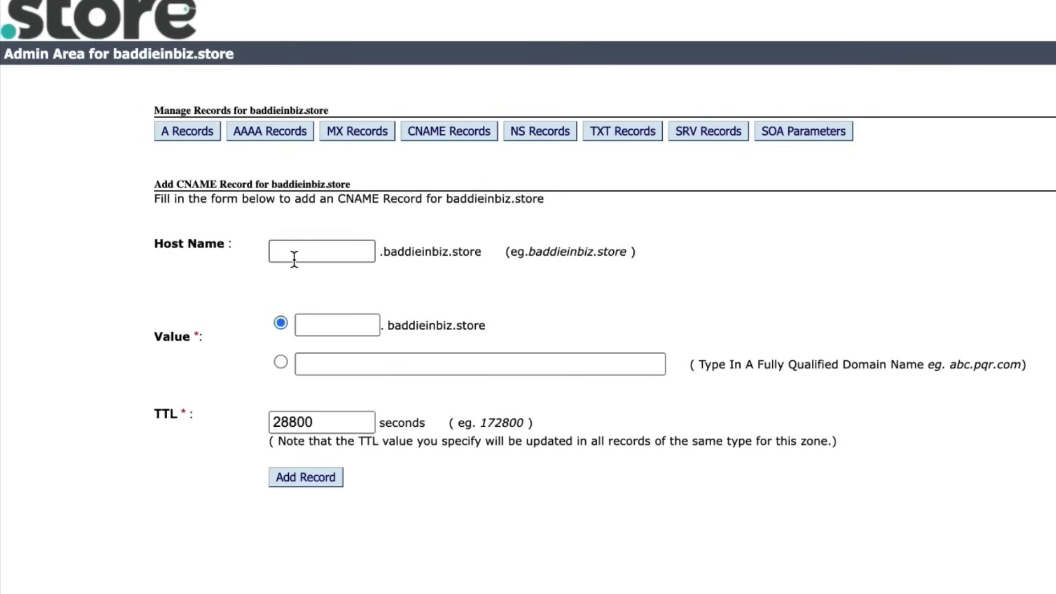
pyautogui.click(330, 246)
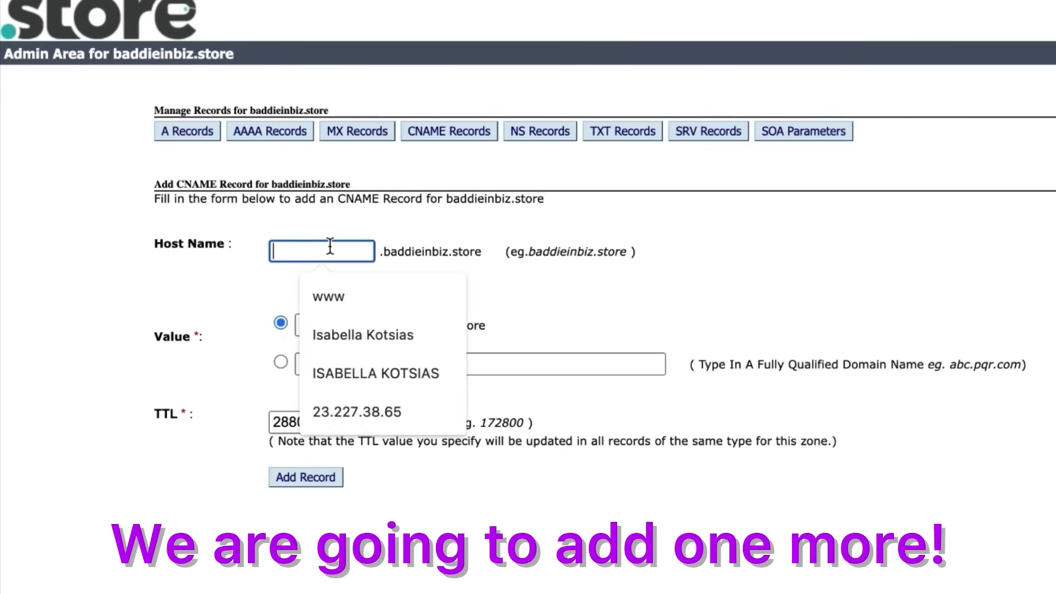
pyautogui.write('www')
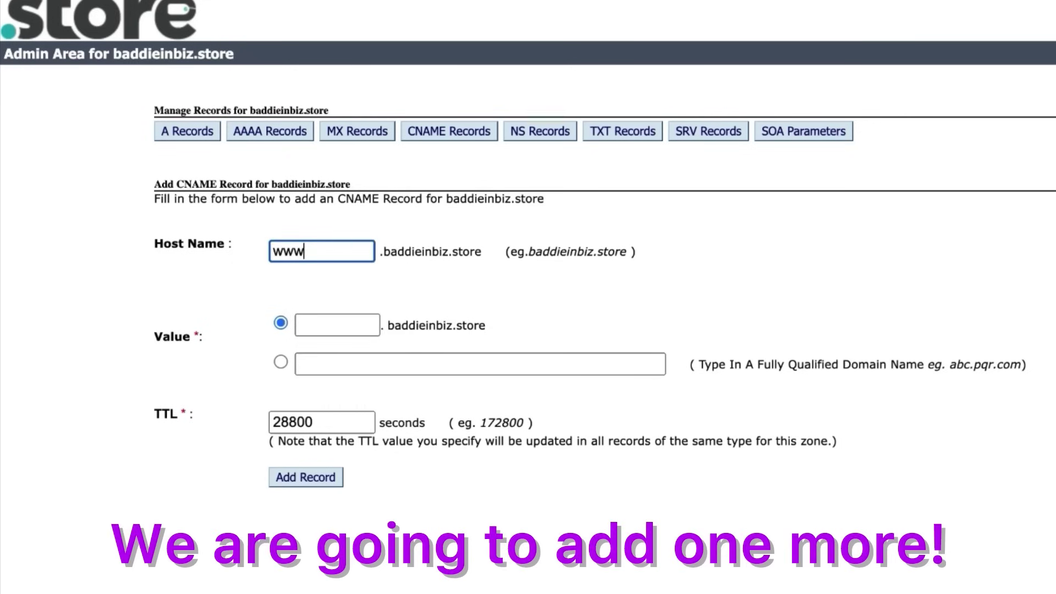
pyautogui.click(321, 205)
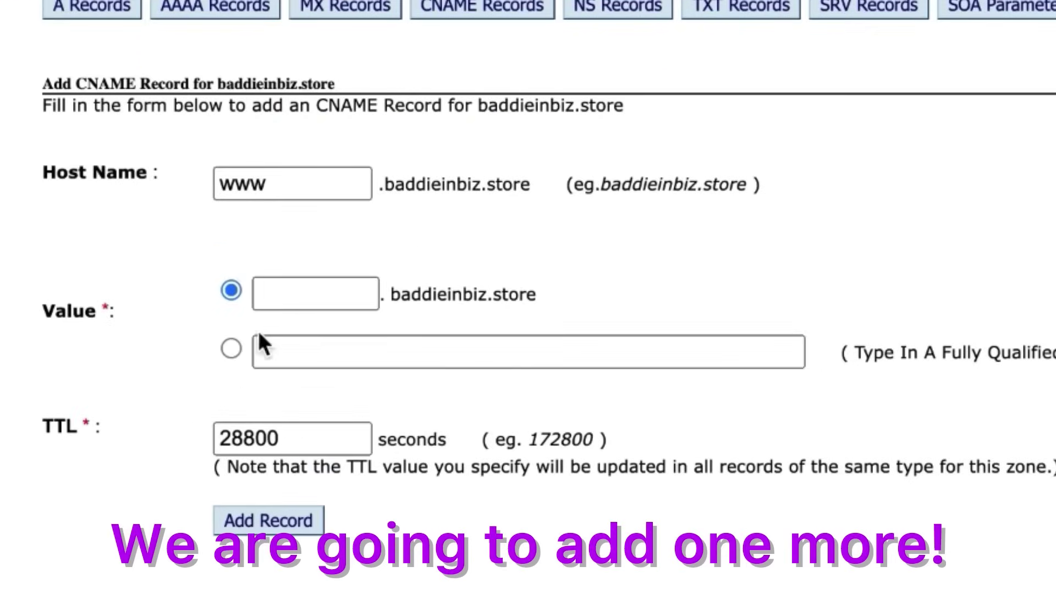
pyautogui.click(231, 349)
pyautogui.click(290, 352)
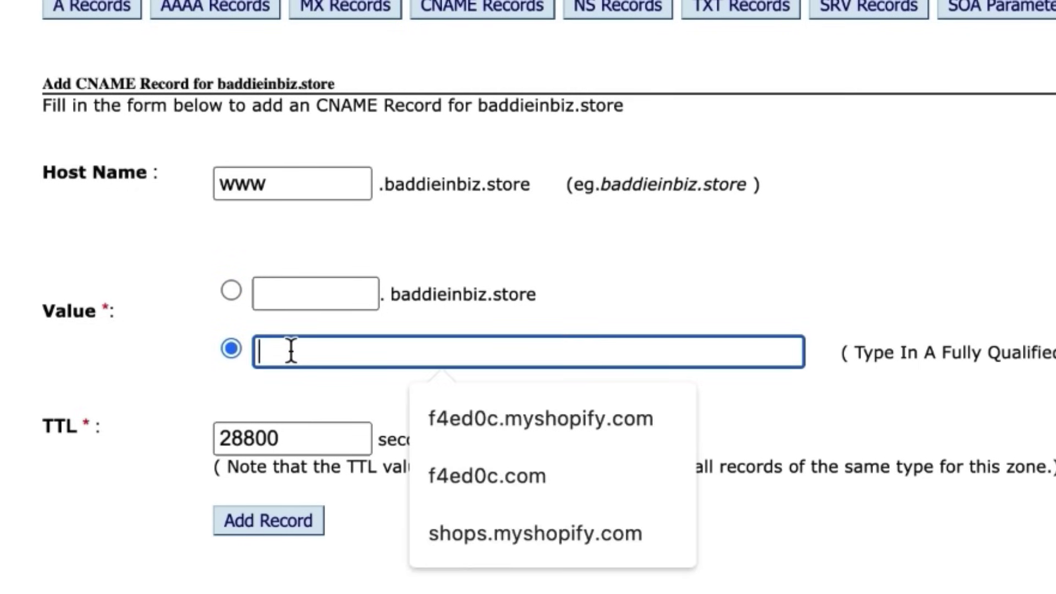
pyautogui.press('Down')
pyautogui.press('Down')
pyautogui.press('Down')
pyautogui.press('Return')
pyautogui.click(187, 366)
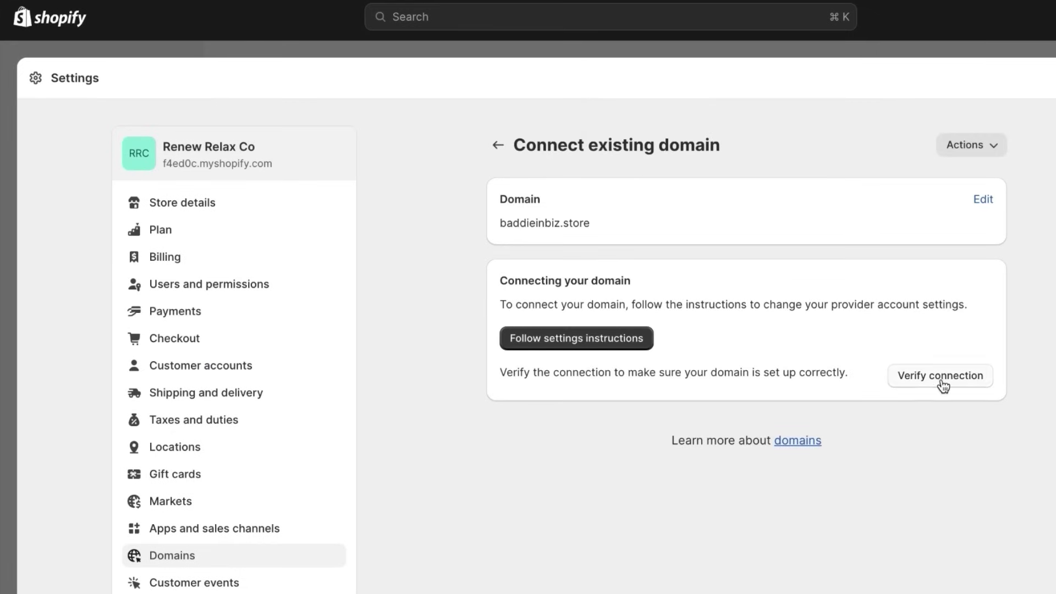
# - Verify the baddieinbiz.store connection so it becomes the primary domain
pyautogui.click(876, 380)
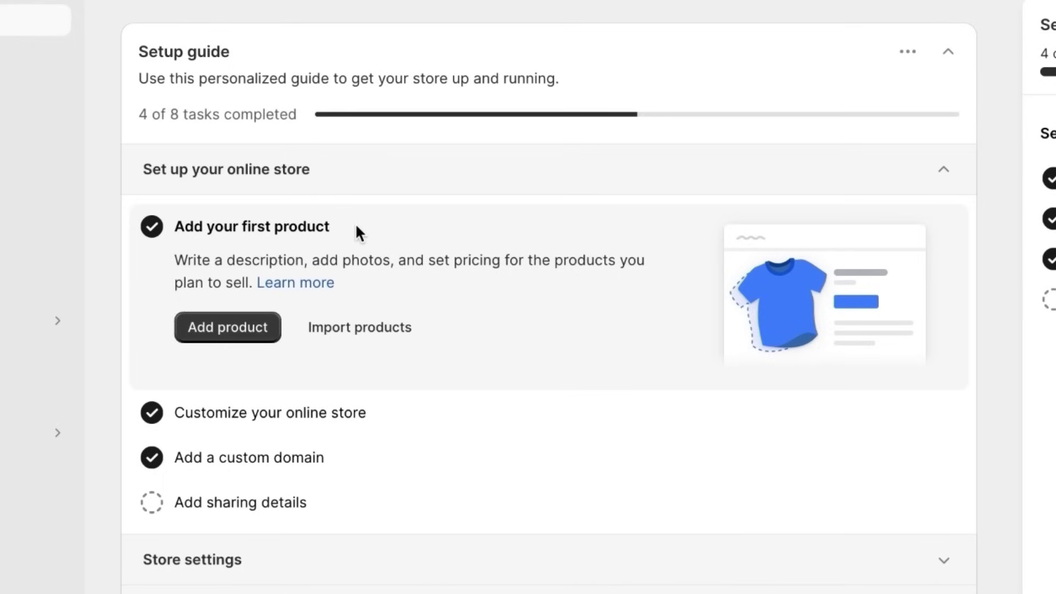
# - Add a new product titled 'High Pressure Shower Head' and place the cursor in its description
pyautogui.click(217, 337)
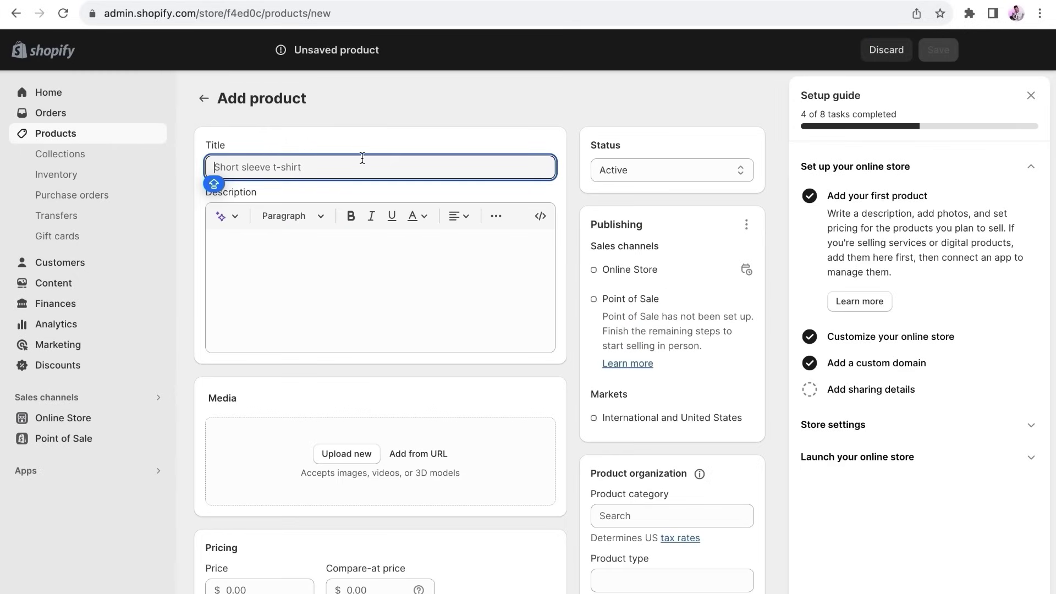
pyautogui.click(319, 187)
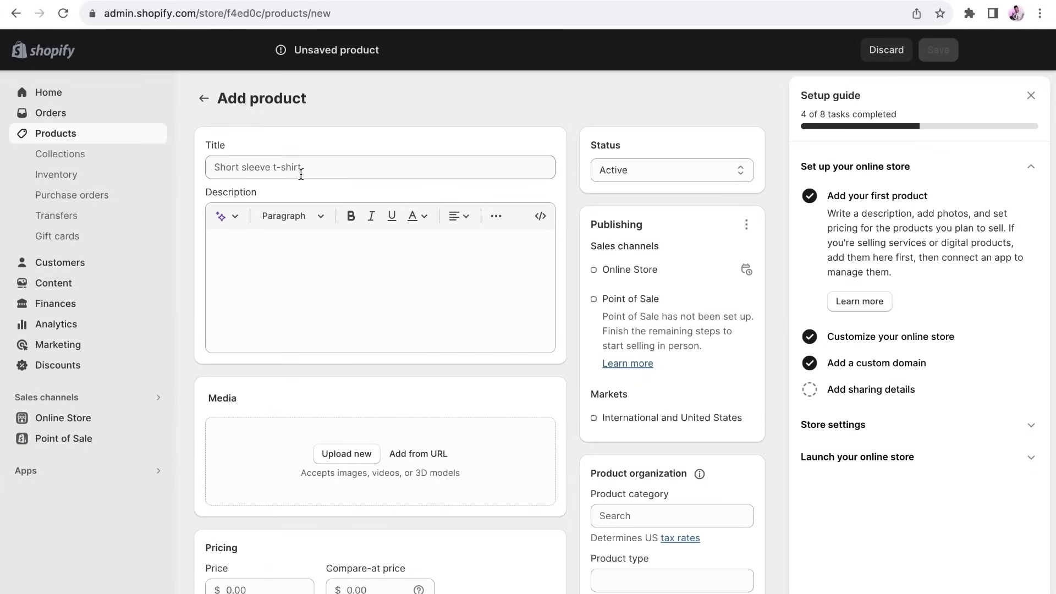
pyautogui.click(301, 175)
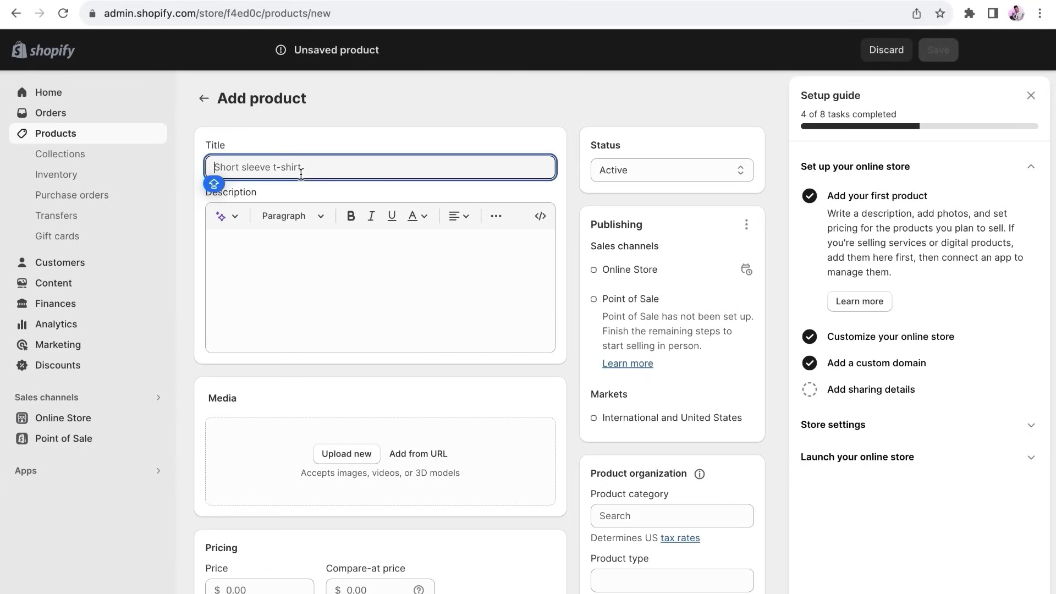
pyautogui.write('Shower Head')
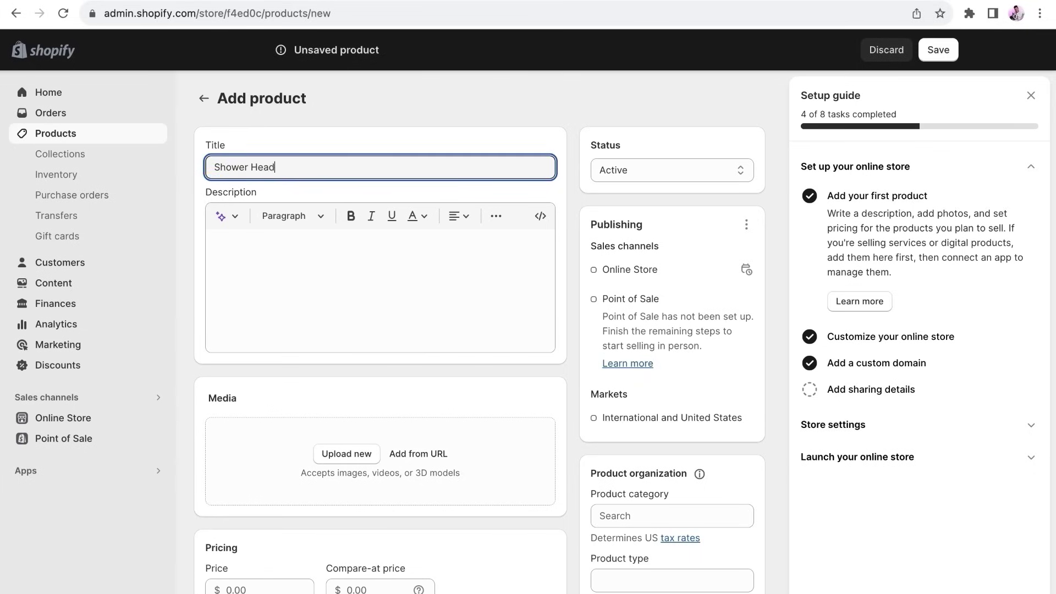
pyautogui.click(215, 171)
pyautogui.write('High Pressure')
pyautogui.click(315, 255)
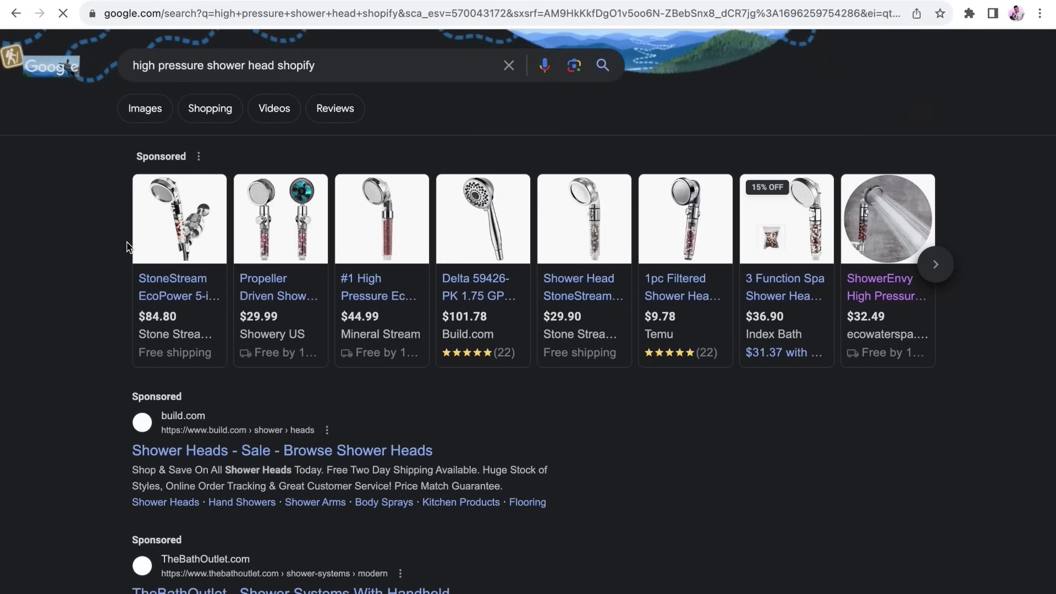
pyautogui.scroll(-1, 127, 247)
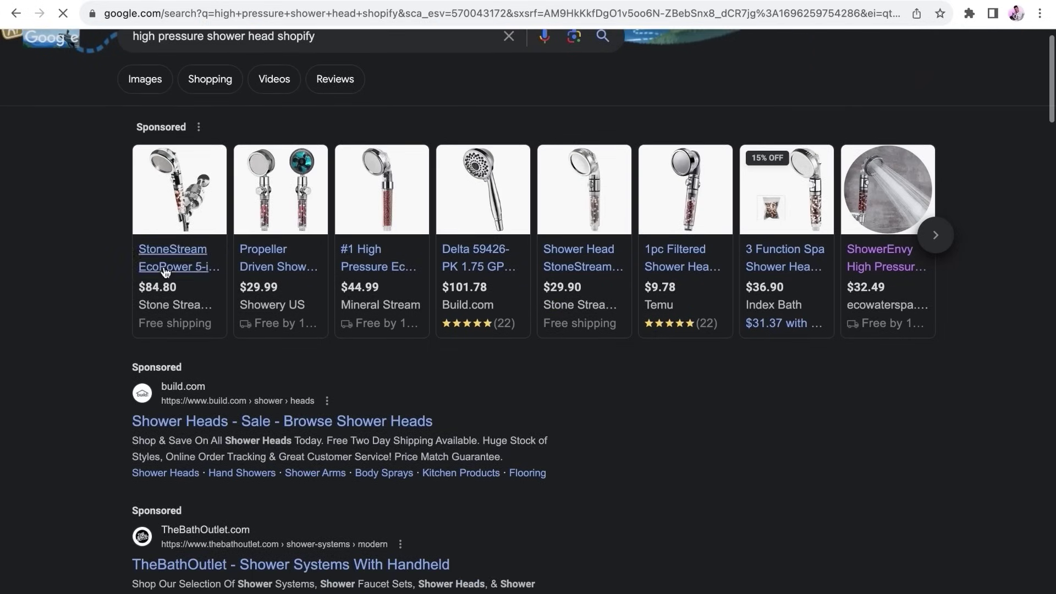
# - Open the StoneStream EcoPower product page and select its feature description text
pyautogui.click(165, 268)
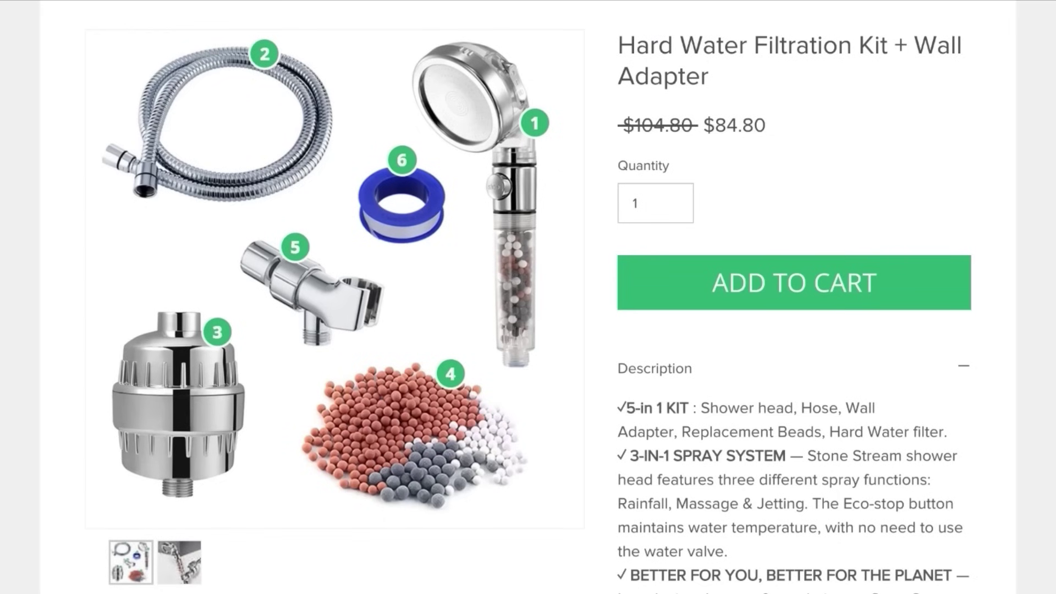
pyautogui.scroll(-1, 528, 308)
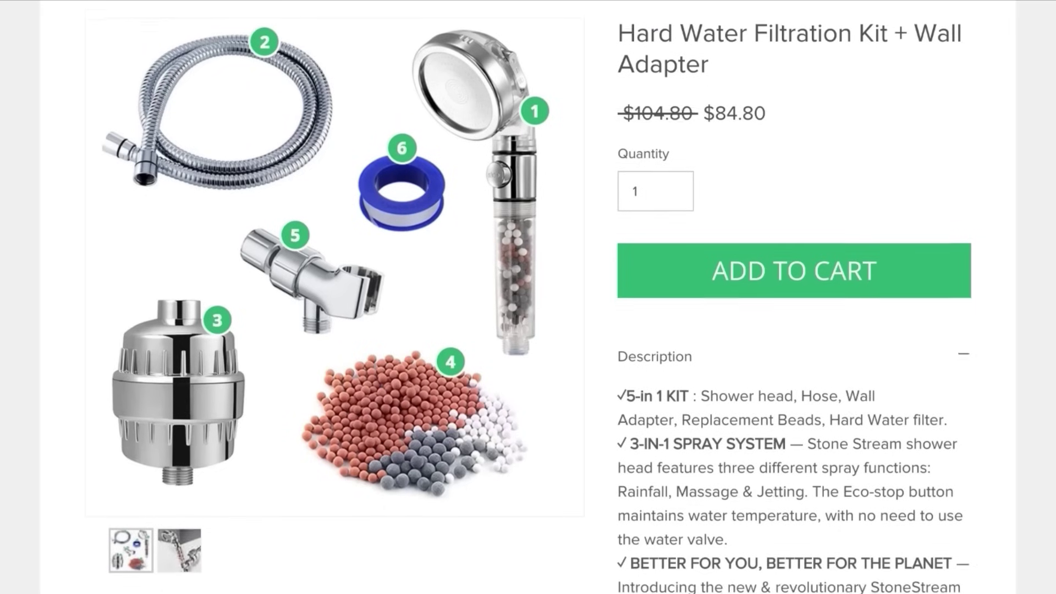
pyautogui.scroll(1, 528, 308)
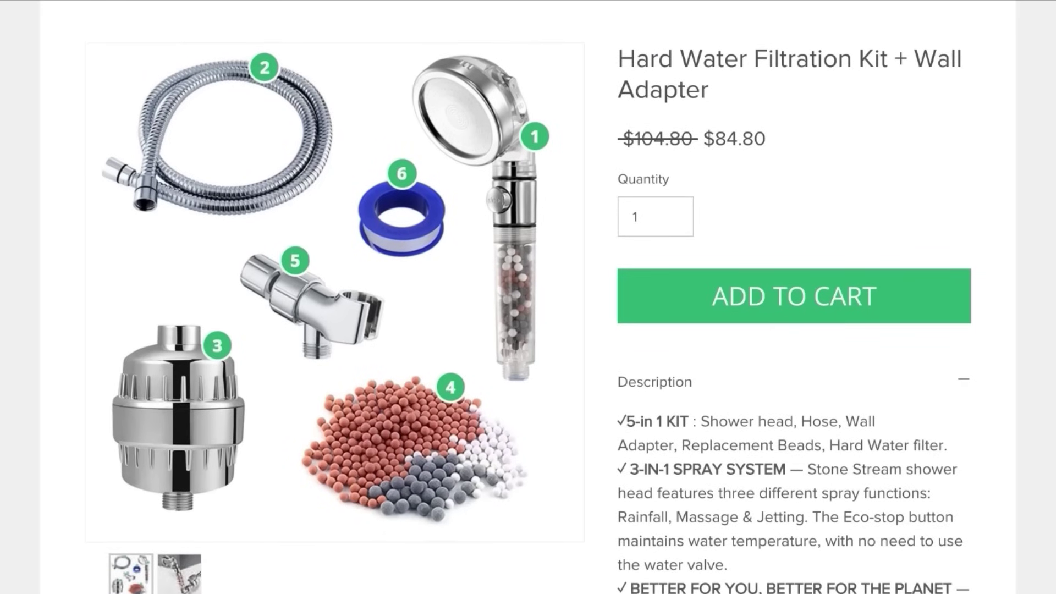
pyautogui.scroll(-6, 528, 297)
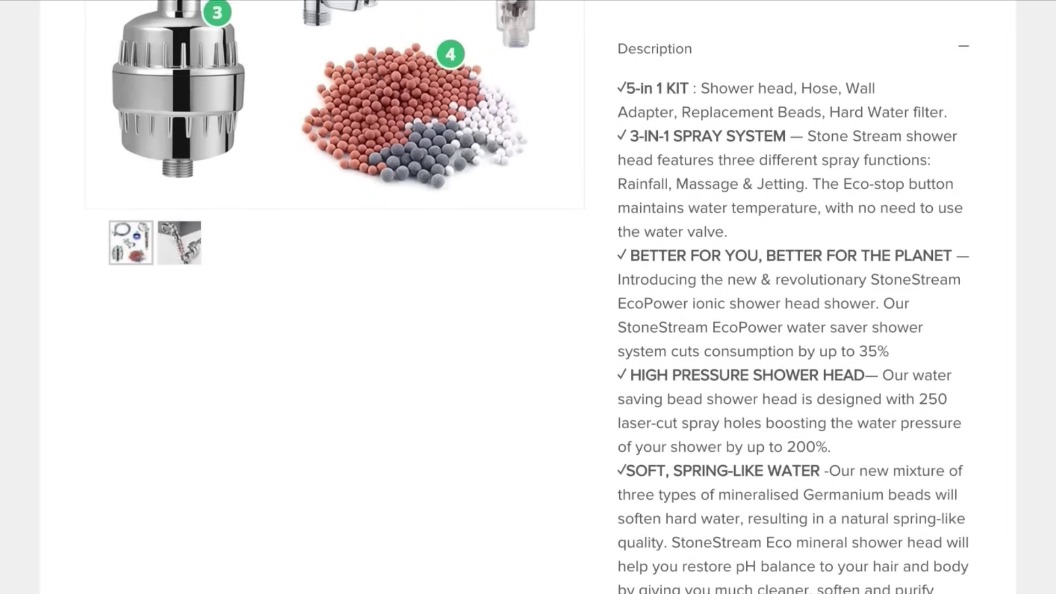
pyautogui.moveTo(618, 136); pyautogui.dragTo(953, 593)
pyautogui.rightClick(162, 559)
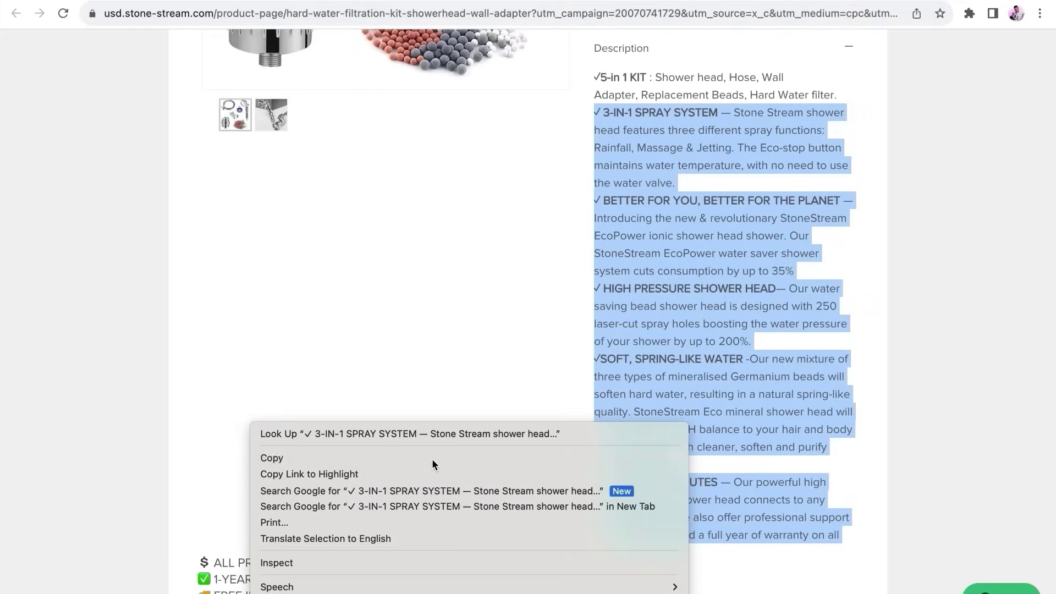
# - Paste the Stone Stream feature text into the description and delete the BETTER FOR YOU paragraph
pyautogui.click(432, 460)
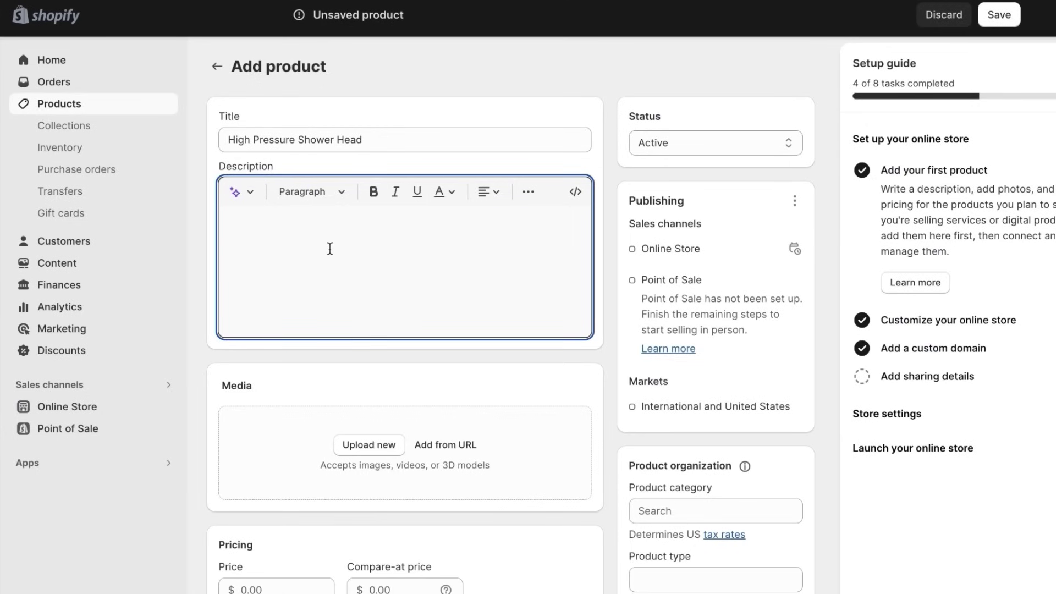
pyautogui.write('✓ 3-IN-1 SPRAY SYSTEM — Stone Stream shower head features three different spray functions: Rainfall, Massage & Jetting. The Eco-stop button maintains water temperature, with no need to use the water valve.  ✓ BETTER FOR YOU, BETTER FOR THE PLANET — Introducing the new & revolutionary StoneStream EcoPower ionic shower head shower. Our StoneStream EcoPower water saver shower system cuts consumption by up to 35%  ✓ HIGH PRESSURE SHOWER HEAD— Our water saving bead shower head is designed with 250 laser-cut spray holes boosting the water pressure of your shower by up to 200%.  ✓SOFT, SPRING-LIKE WATER -Our new mixture of three types of mineralised Germanium beads will soften hard water, resulting in a natural spring-like quality. StoneStream Eco mineral shower head will help you restore pH balance to your hair and body by giving you much cleaner, soften and purify shower water  ✓INSTALLS IN MINUTES — Our powerful high water pressure shower head connects to any standard hose. We also offer professional support for all enquiries and a full year of warranty on all our shower heads')
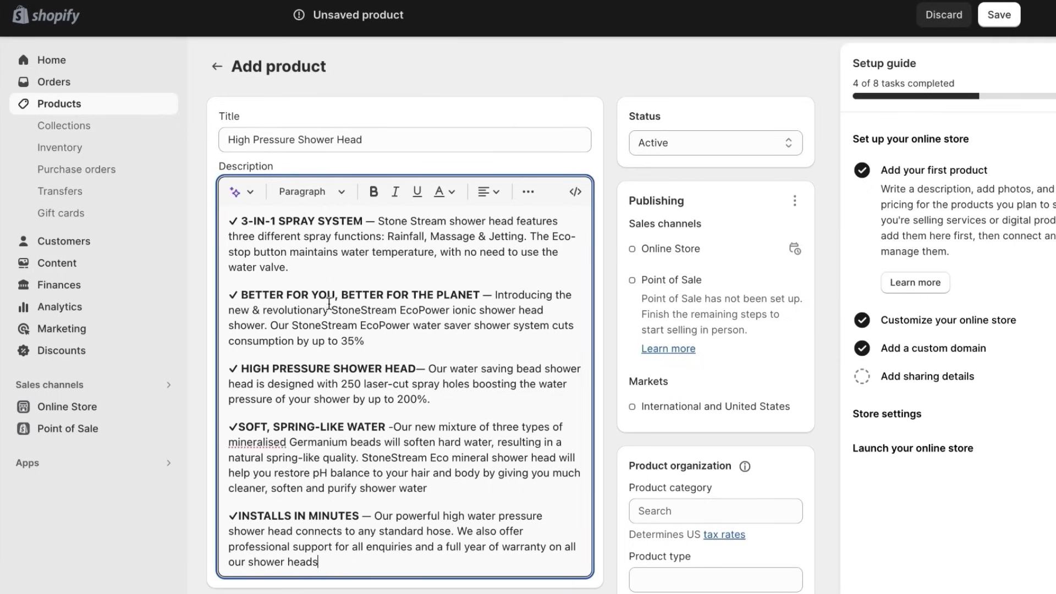
pyautogui.moveTo(411, 325); pyautogui.dragTo(269, 326)
pyautogui.click(393, 330)
pyautogui.moveTo(364, 341); pyautogui.dragTo(498, 296)
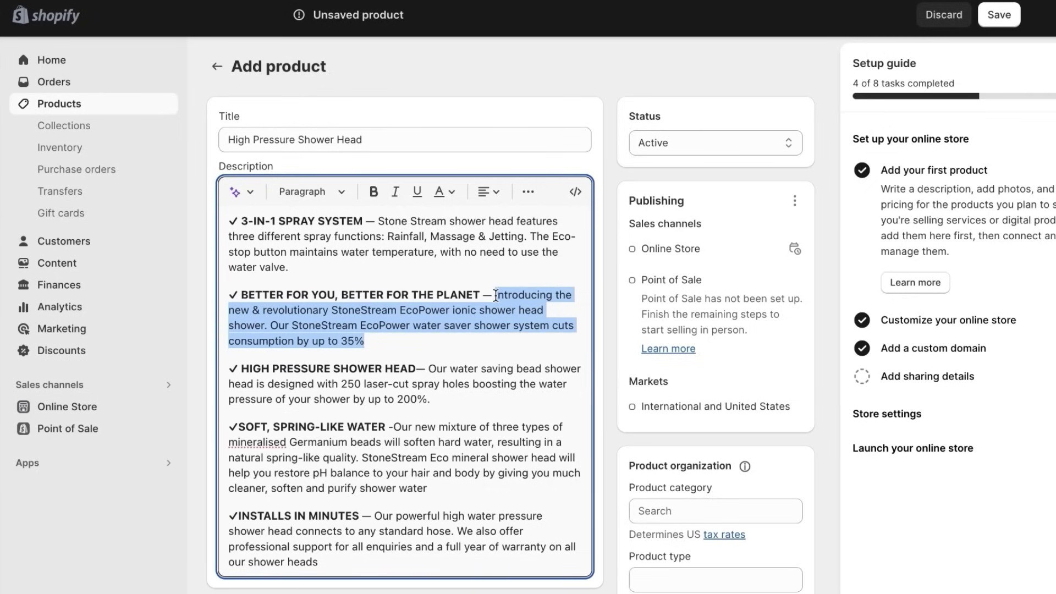
pyautogui.press('BackSpace')
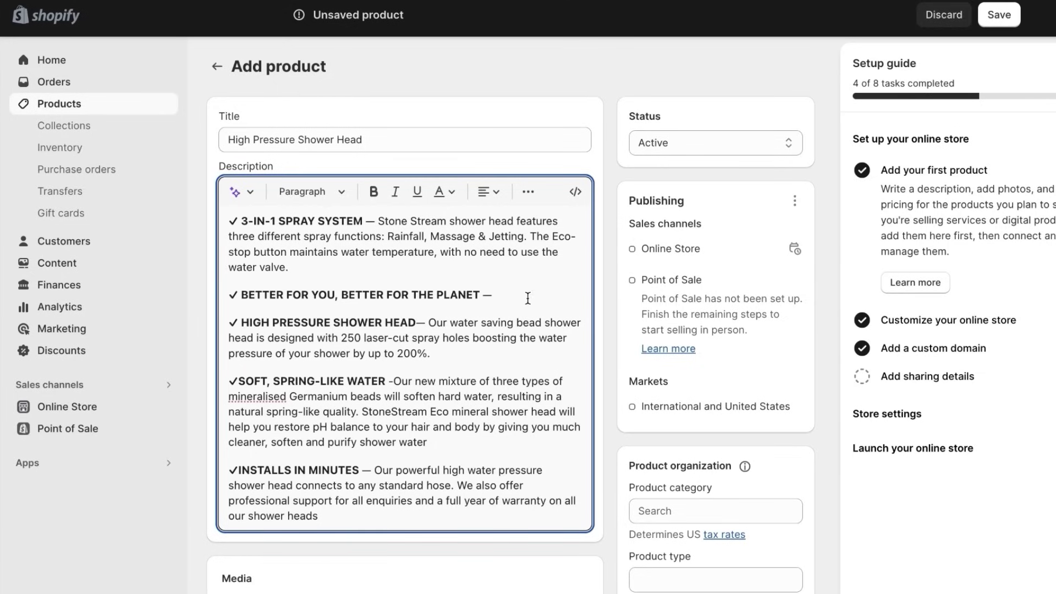
pyautogui.moveTo(495, 294); pyautogui.dragTo(229, 293)
pyautogui.press('BackSpace')
pyautogui.press('BackSpace')
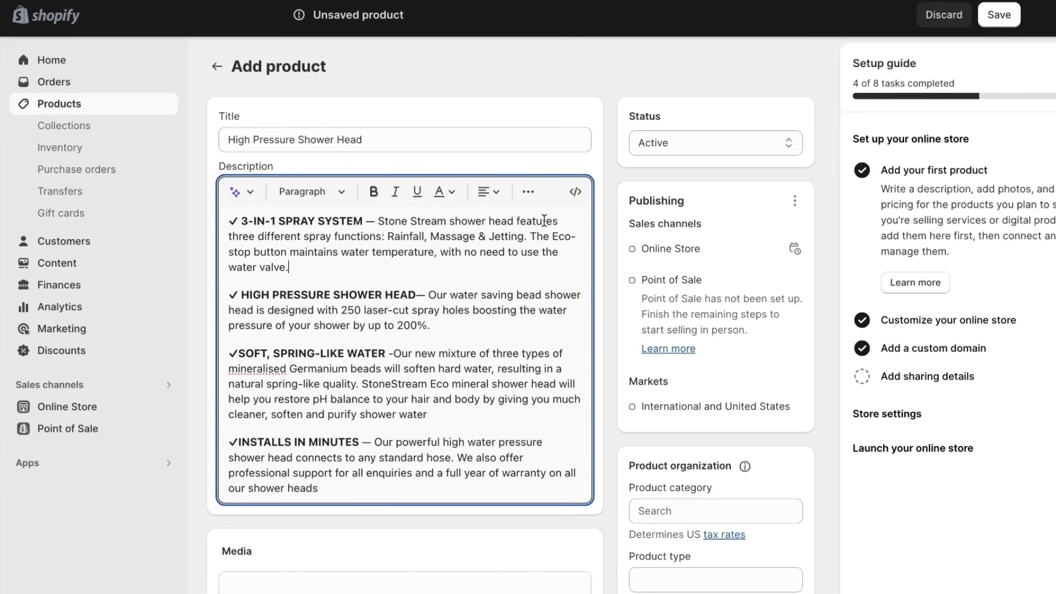
# - Upload a shower head image from the computer to the product's Media card
pyautogui.click(609, 265)
pyautogui.scroll(-1, 609, 266)
pyautogui.scroll(-2, 610, 265)
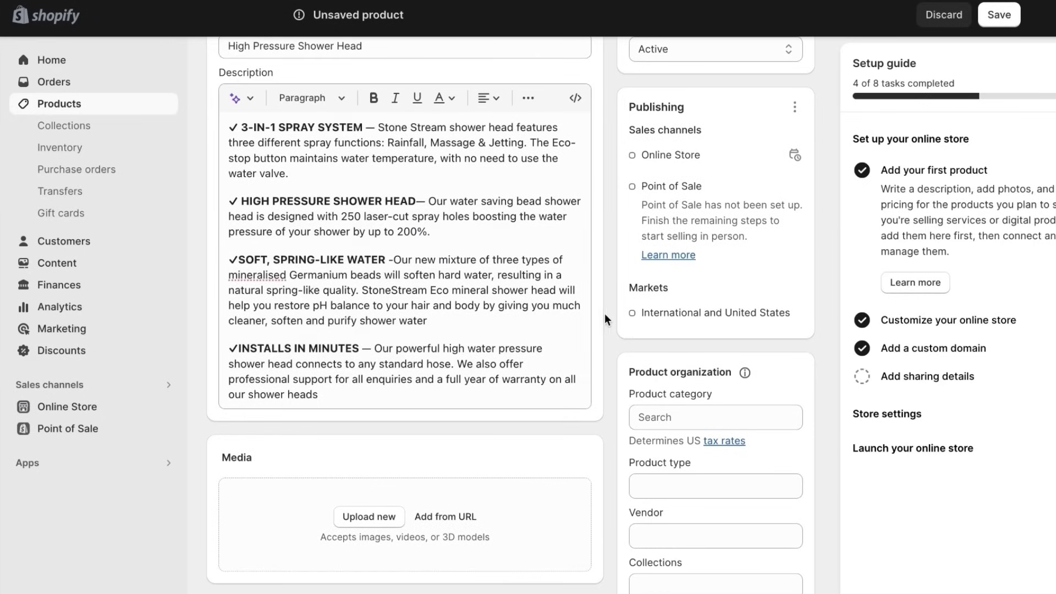
pyautogui.scroll(-1, 606, 315)
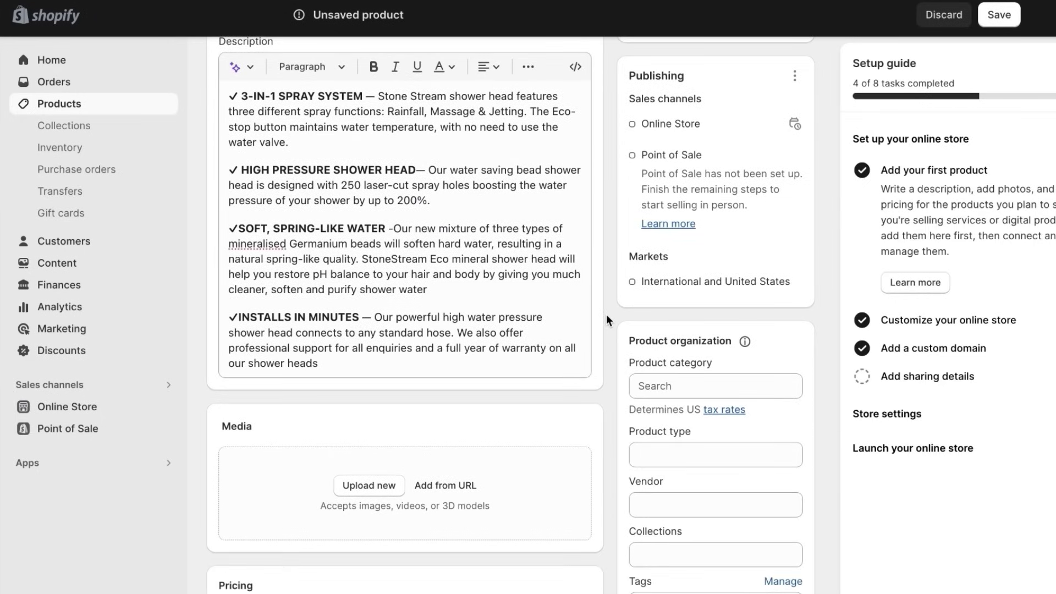
pyautogui.scroll(-8, 607, 315)
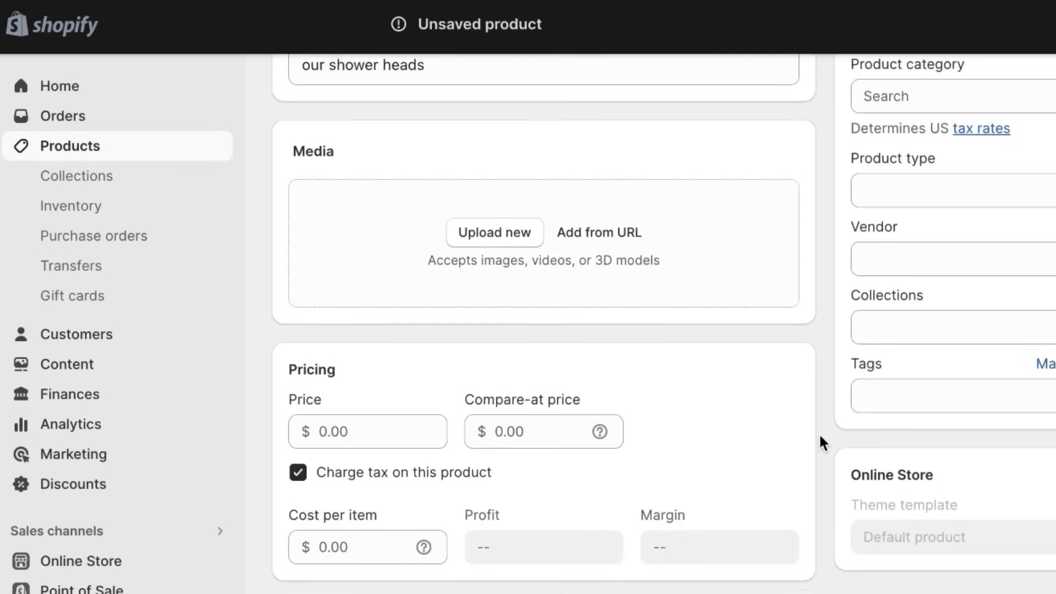
pyautogui.scroll(-1, 820, 437)
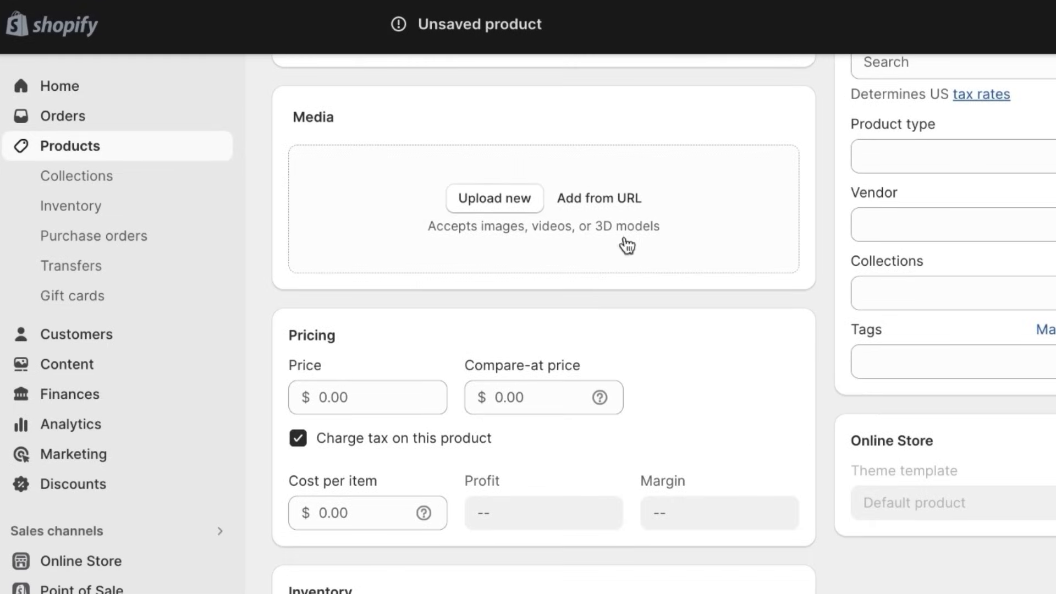
pyautogui.click(505, 204)
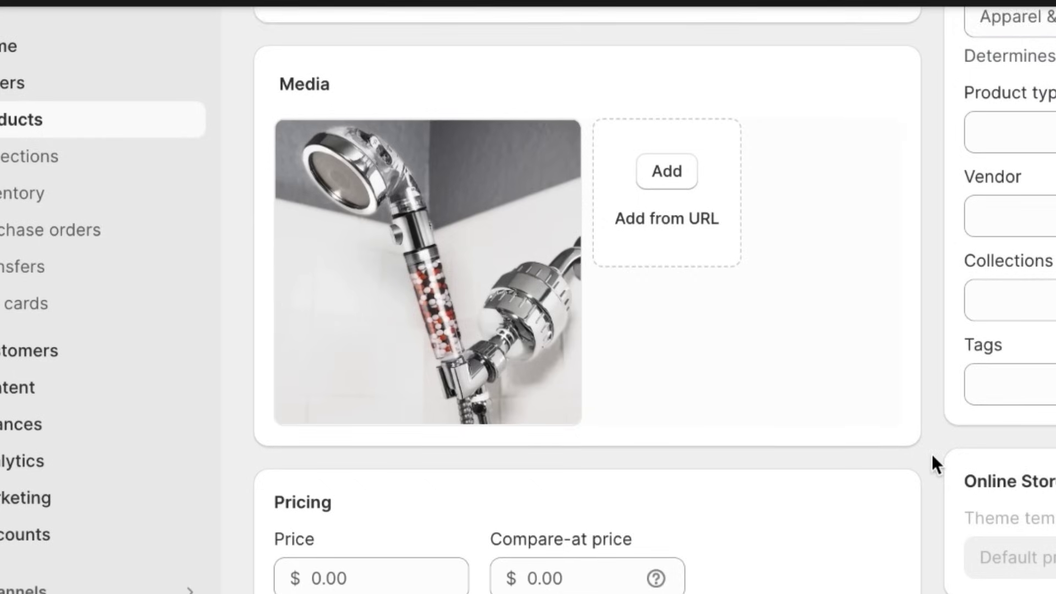
pyautogui.scroll(-5, 828, 429)
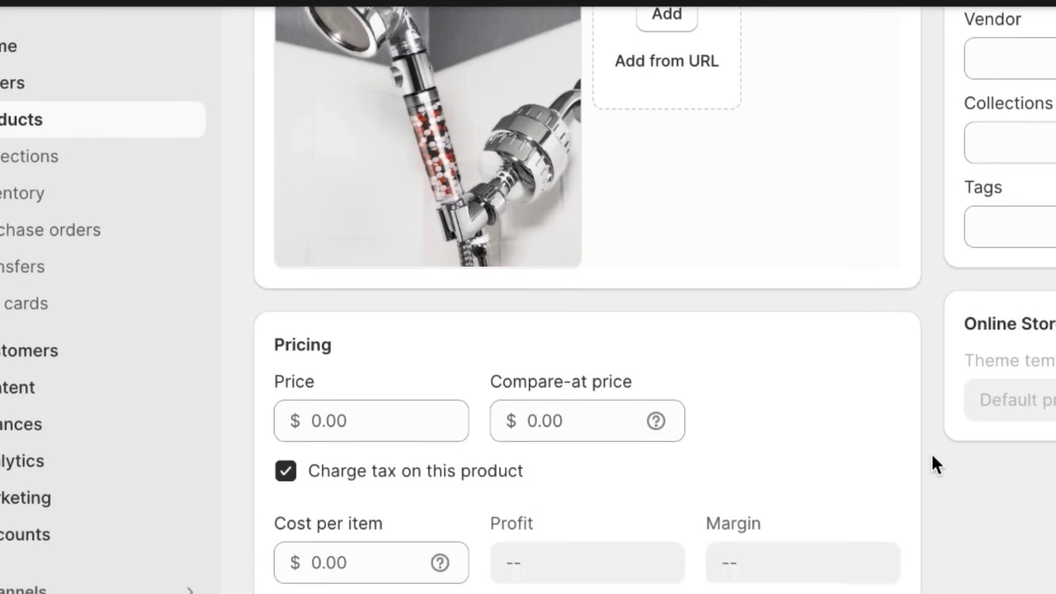
pyautogui.scroll(-2, 932, 454)
# - Set the product price to 65.00
pyautogui.click(387, 314)
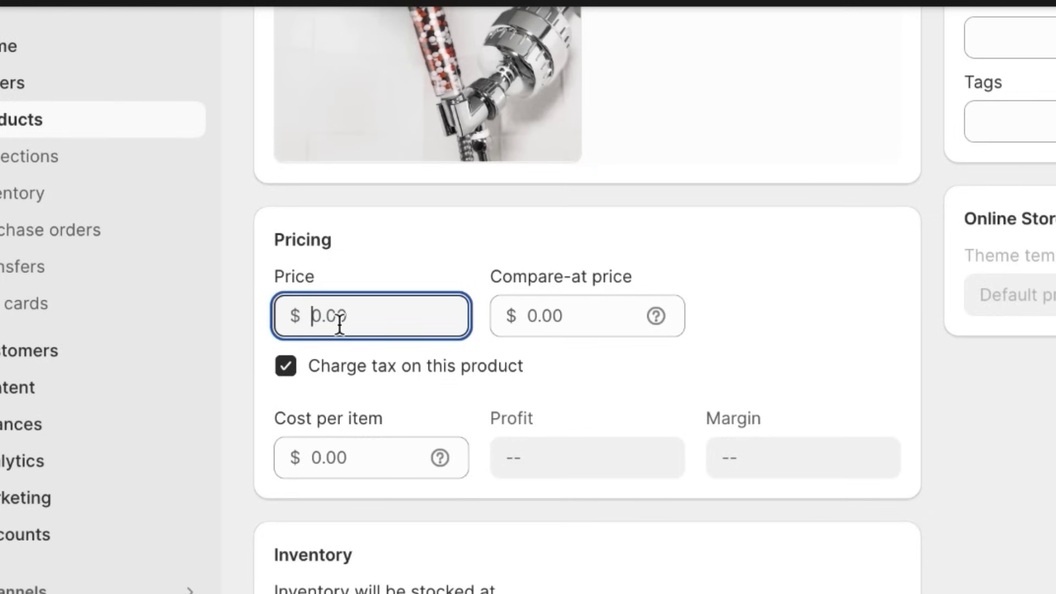
pyautogui.write('65.00')
pyautogui.scroll(-7, 578, 266)
pyautogui.scroll(2, 578, 271)
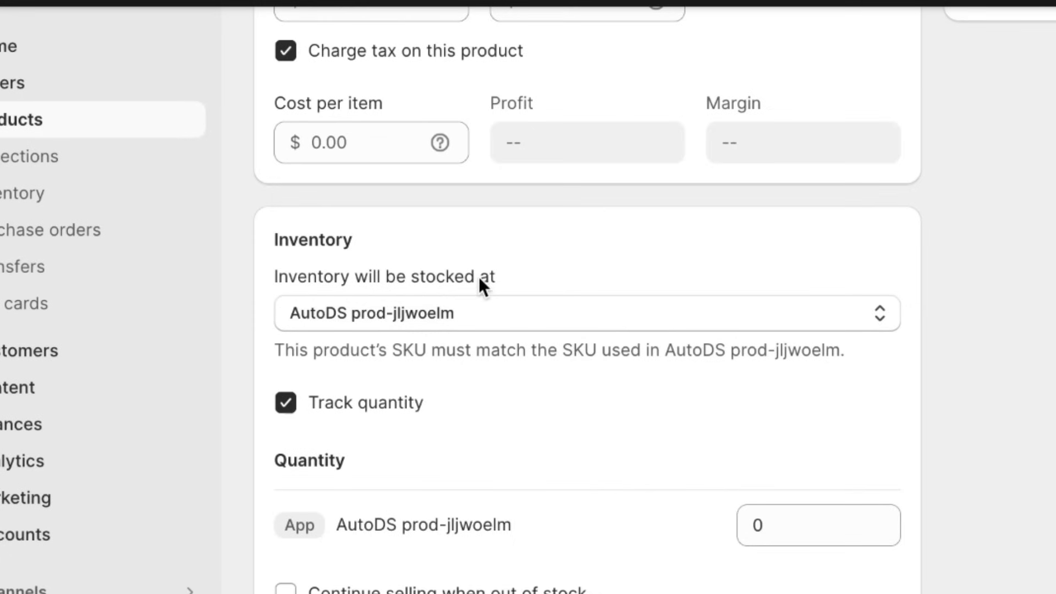
# - Set the product's shipping weight to 1 lb
pyautogui.scroll(-8, 539, 473)
pyautogui.scroll(-4, 540, 471)
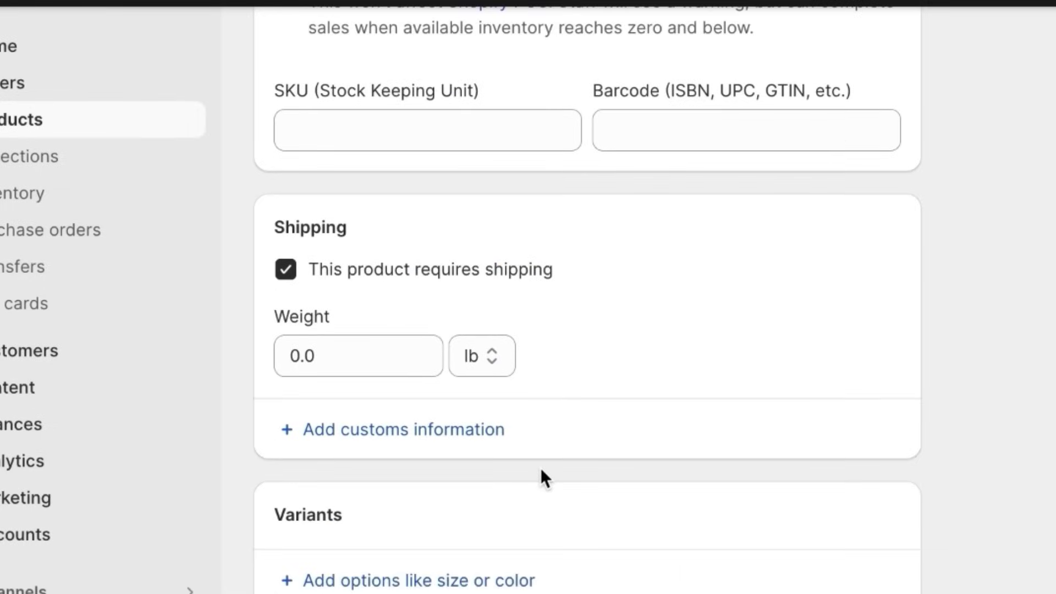
pyautogui.scroll(3, 540, 477)
pyautogui.scroll(-1, 406, 339)
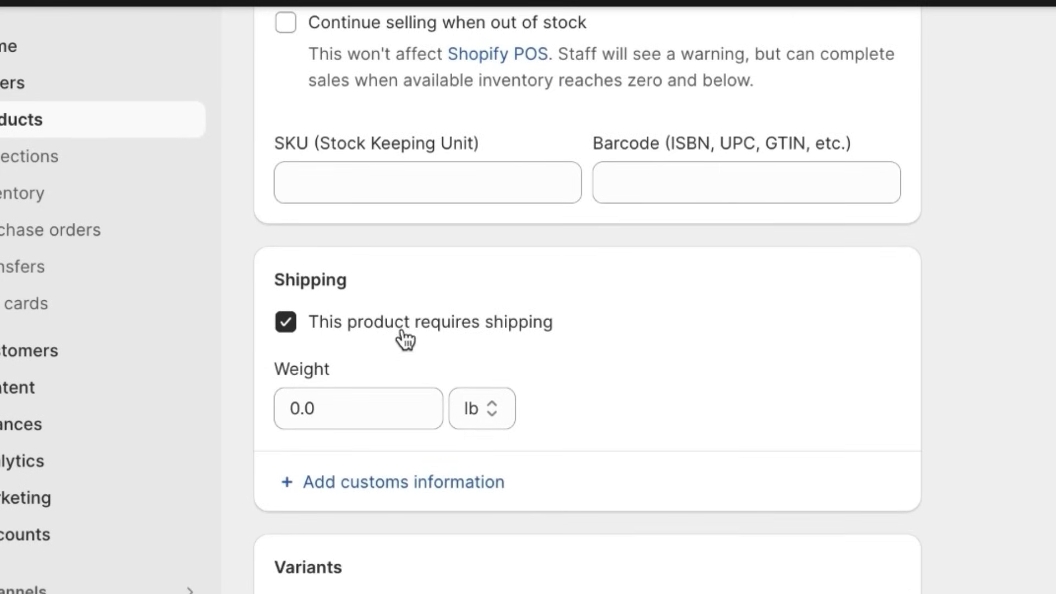
pyautogui.click(380, 412)
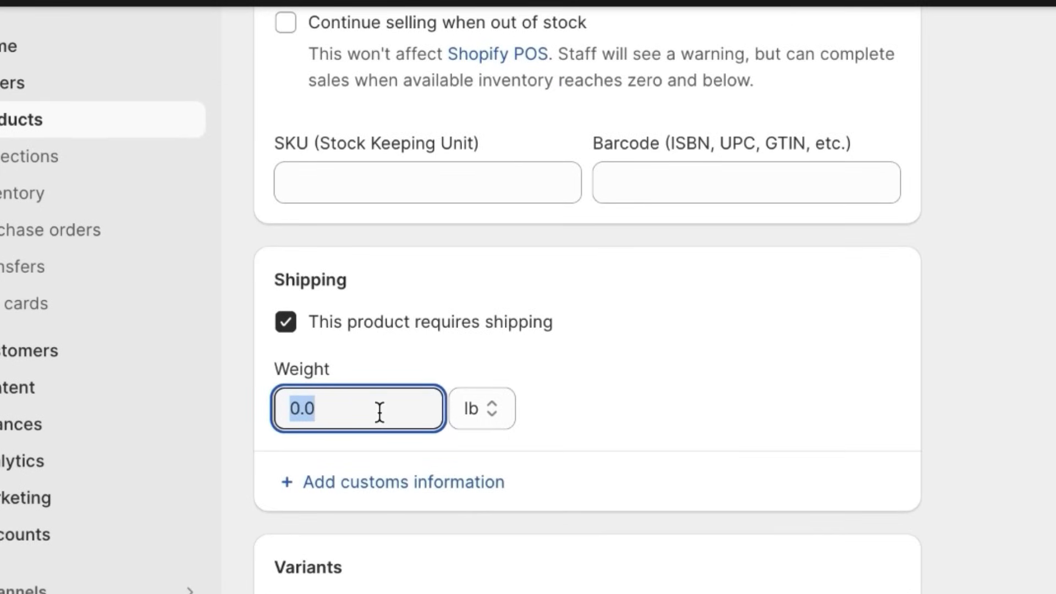
pyautogui.write('.')
pyautogui.press('BackSpace')
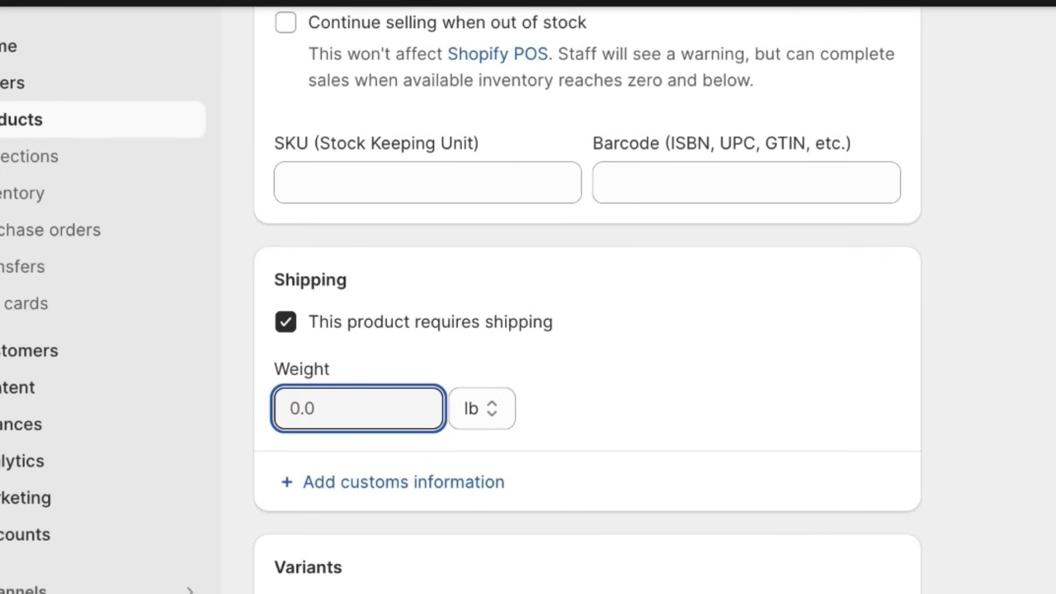
pyautogui.write('1')
pyautogui.click(427, 374)
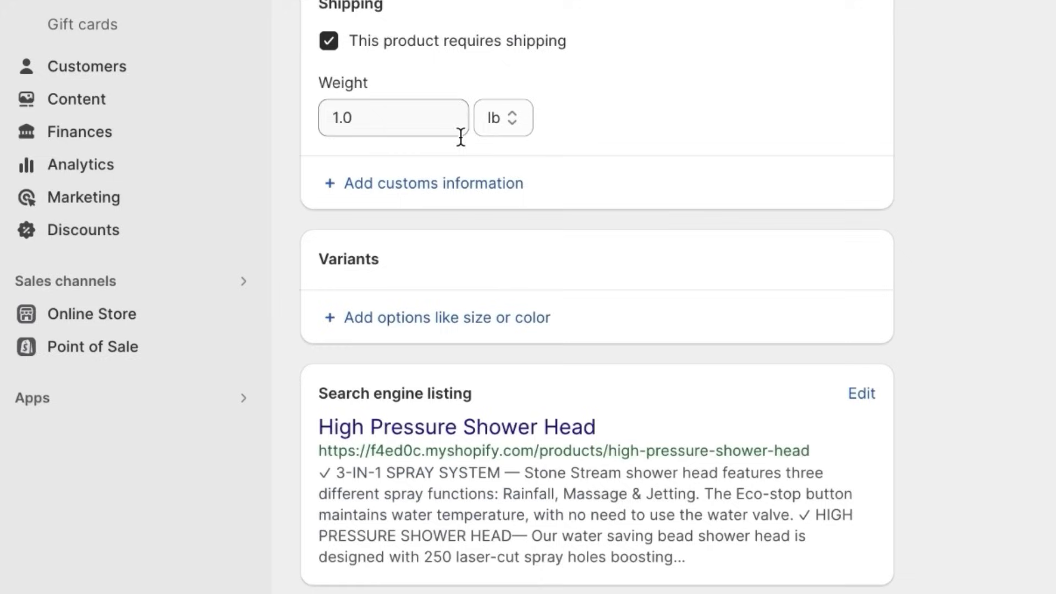
pyautogui.scroll(-1, 442, 448)
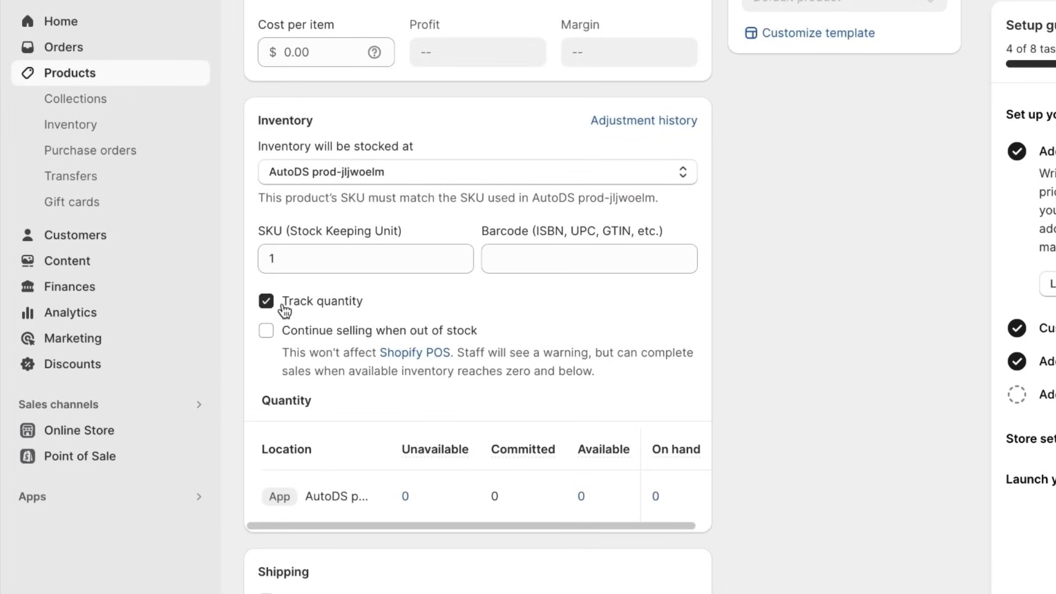
# - Turn off inventory quantity tracking for the High Pressure Shower Head
pyautogui.click(267, 302)
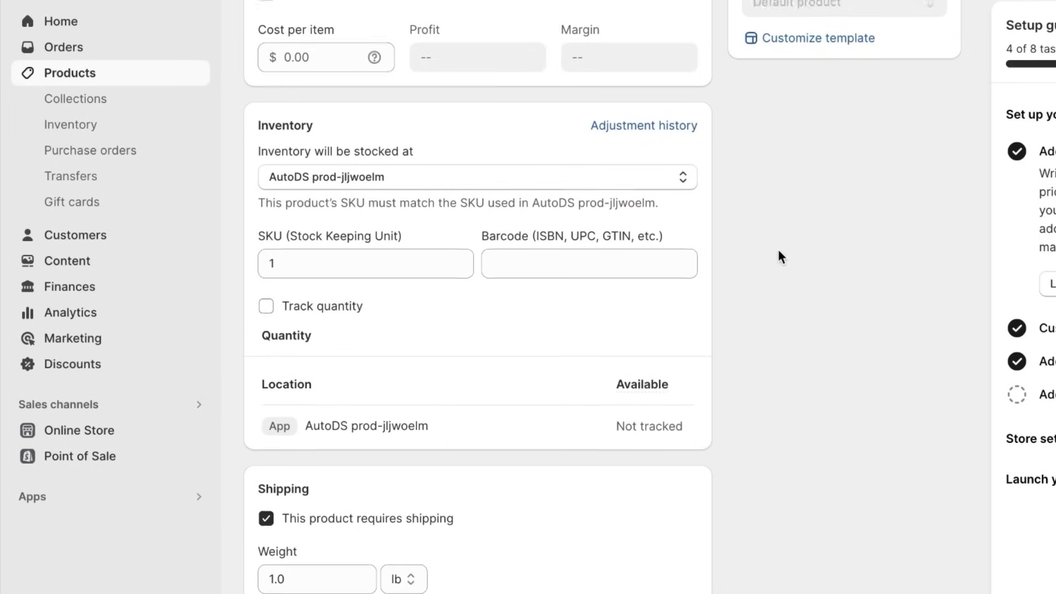
pyautogui.scroll(1, 779, 255)
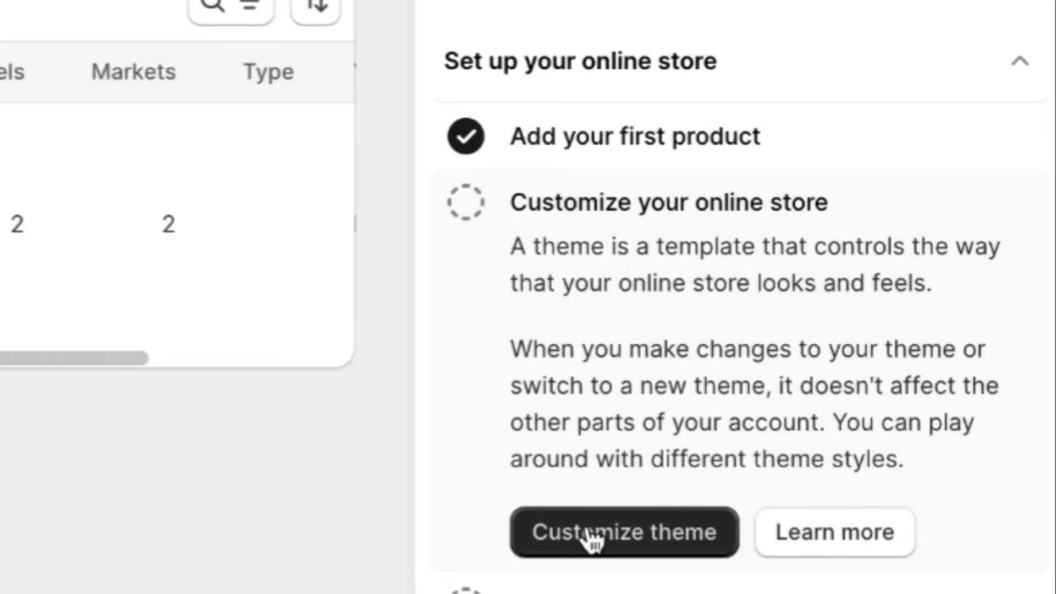
# - Add the free Sense theme to the store and open it in the theme editor
pyautogui.click(593, 533)
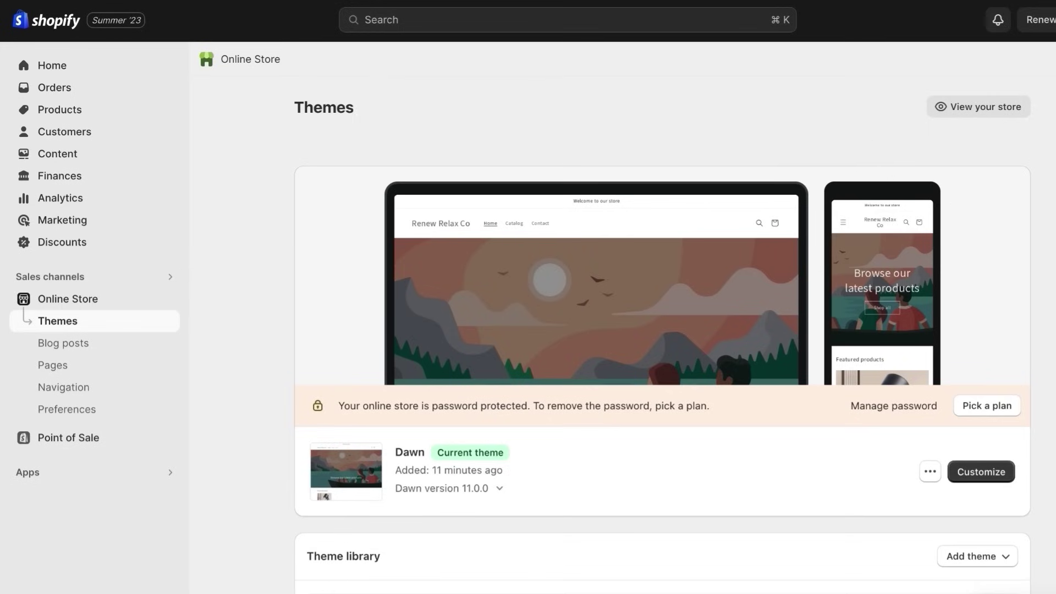
pyautogui.scroll(-10, 290, 368)
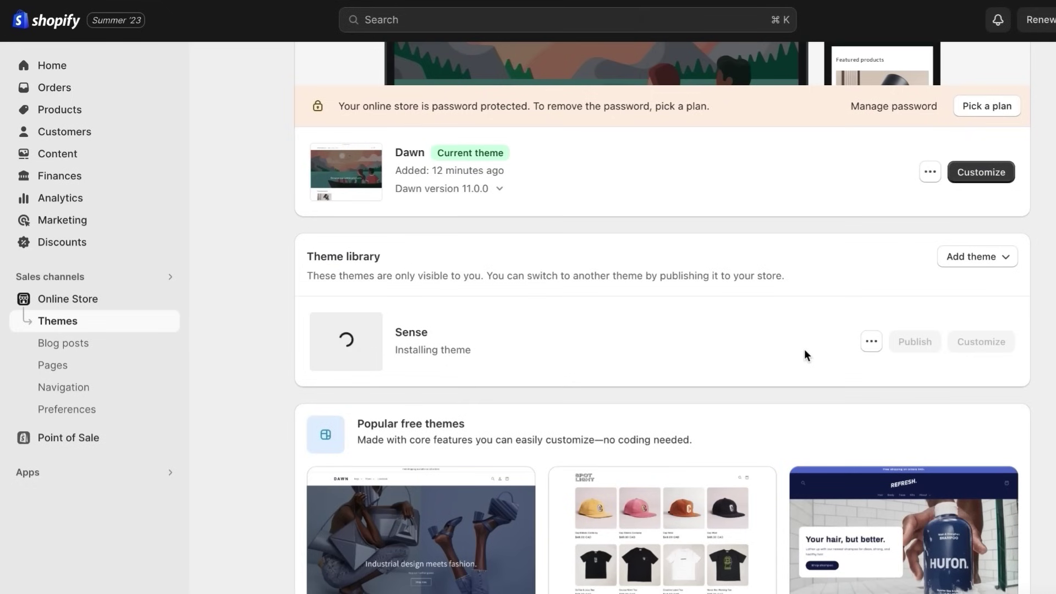
pyautogui.scroll(-1, 805, 350)
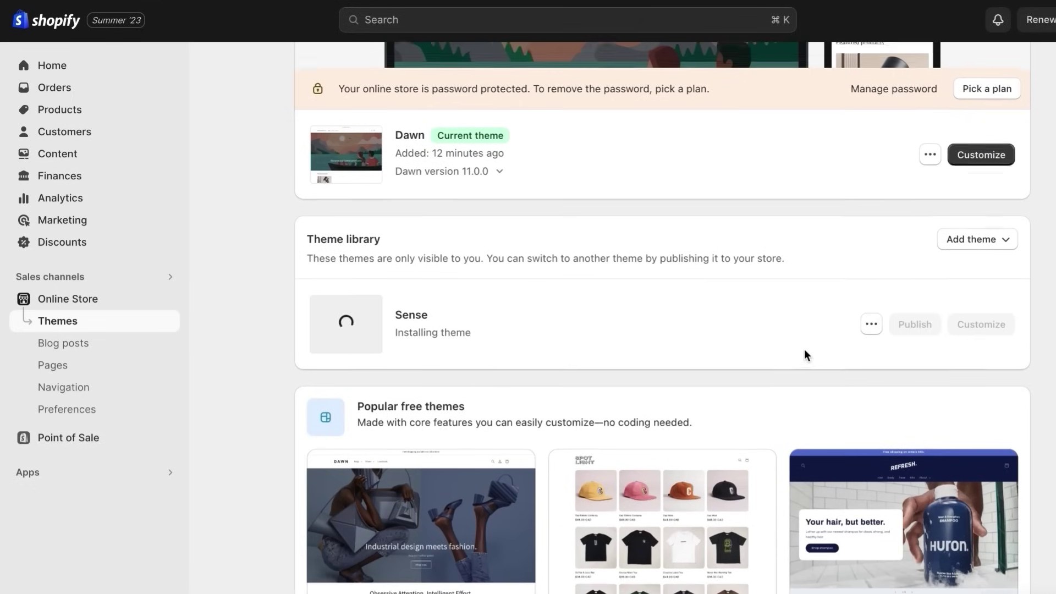
pyautogui.scroll(-6, 814, 194)
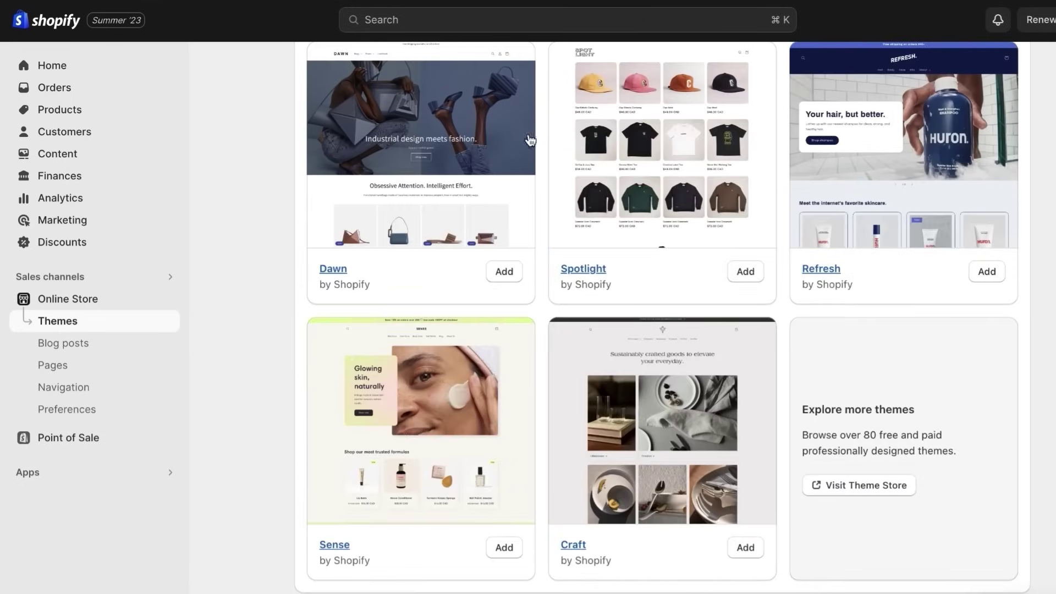
pyautogui.scroll(8, 930, 313)
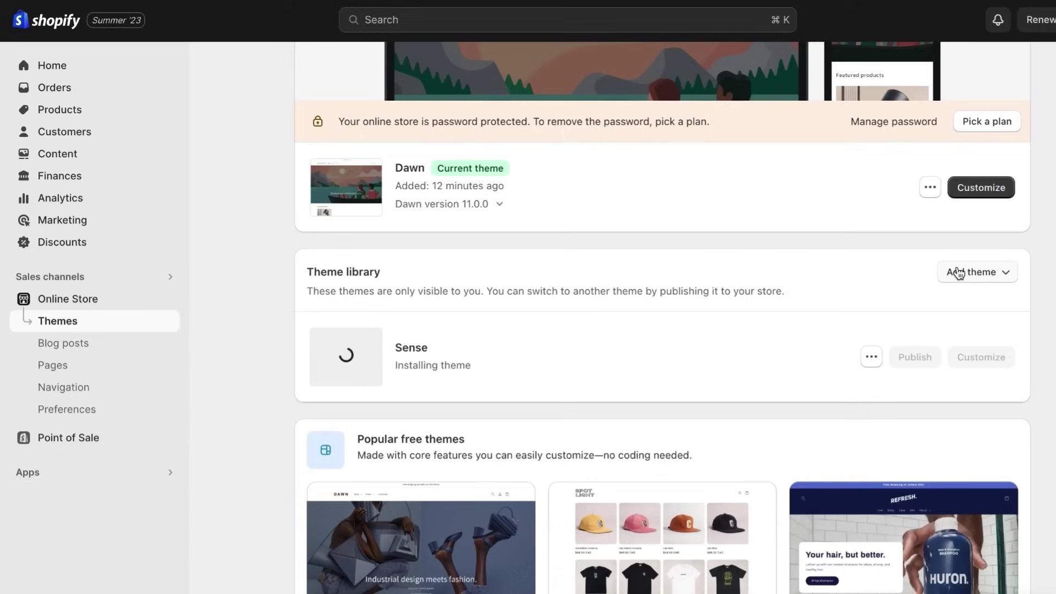
pyautogui.click(957, 272)
pyautogui.click(826, 275)
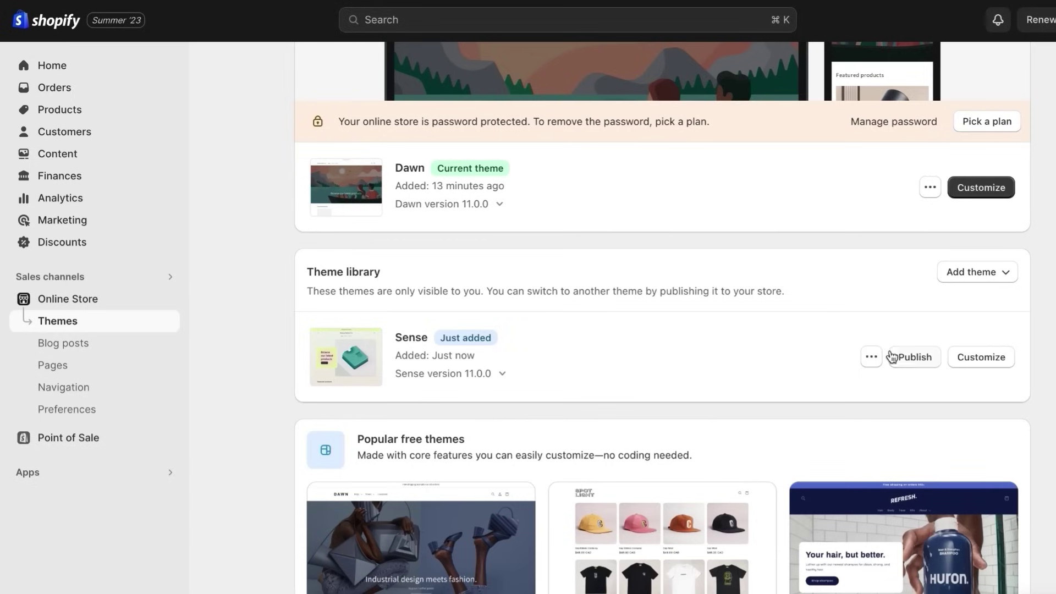
pyautogui.click(988, 359)
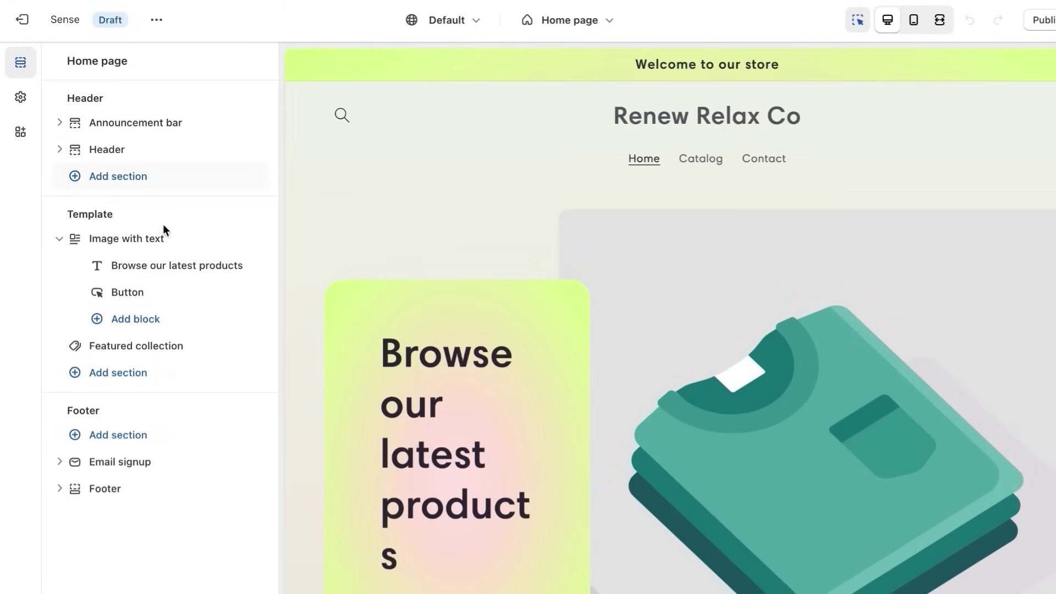
# - Replace the theme logo with the uploaded Renew Relax Co logo screenshot
pyautogui.click(22, 99)
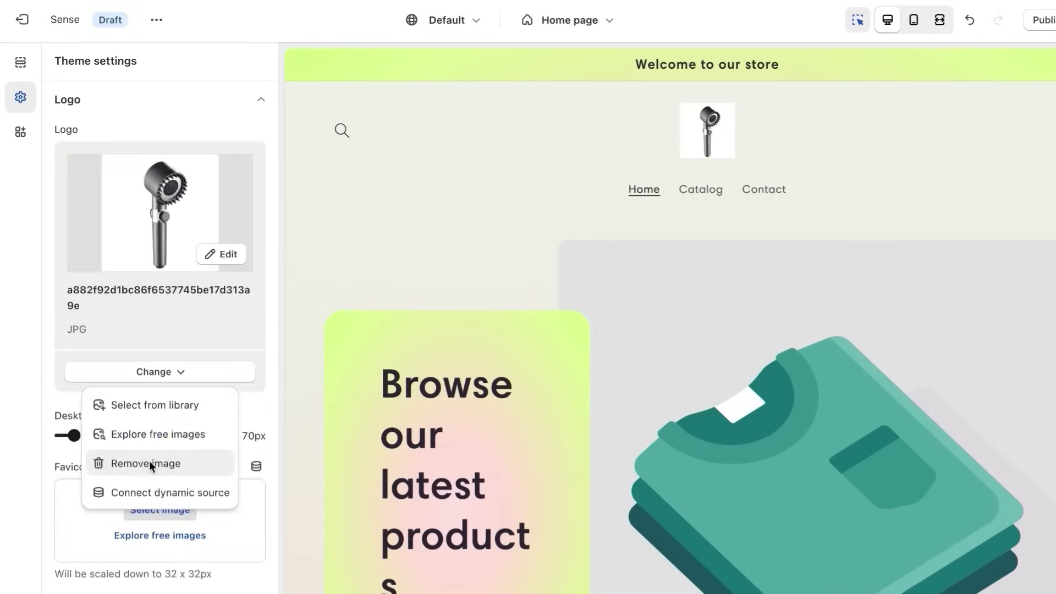
pyautogui.click(150, 461)
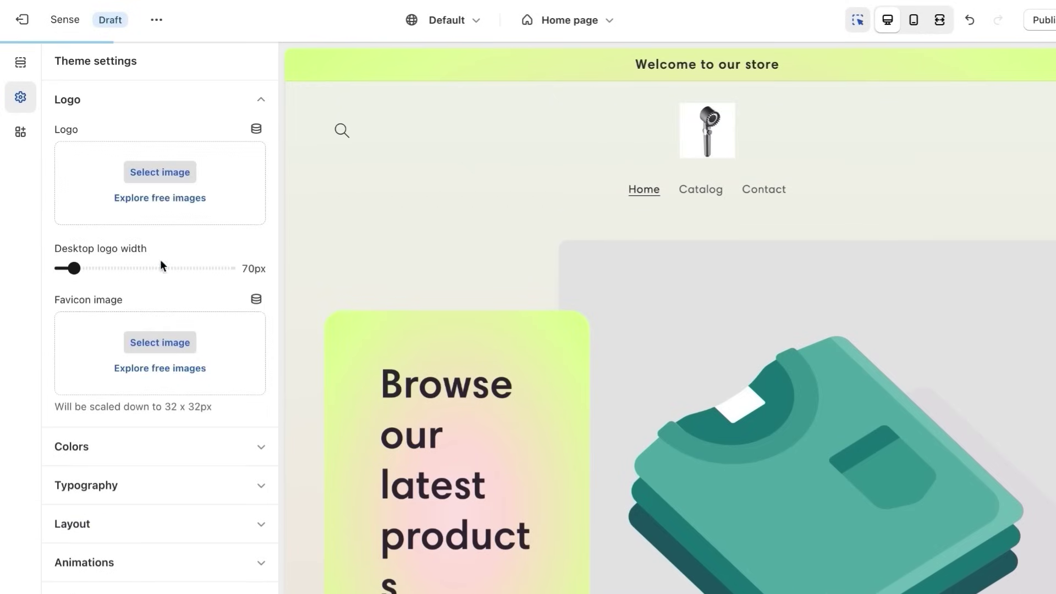
pyautogui.click(147, 171)
pyautogui.click(238, 144)
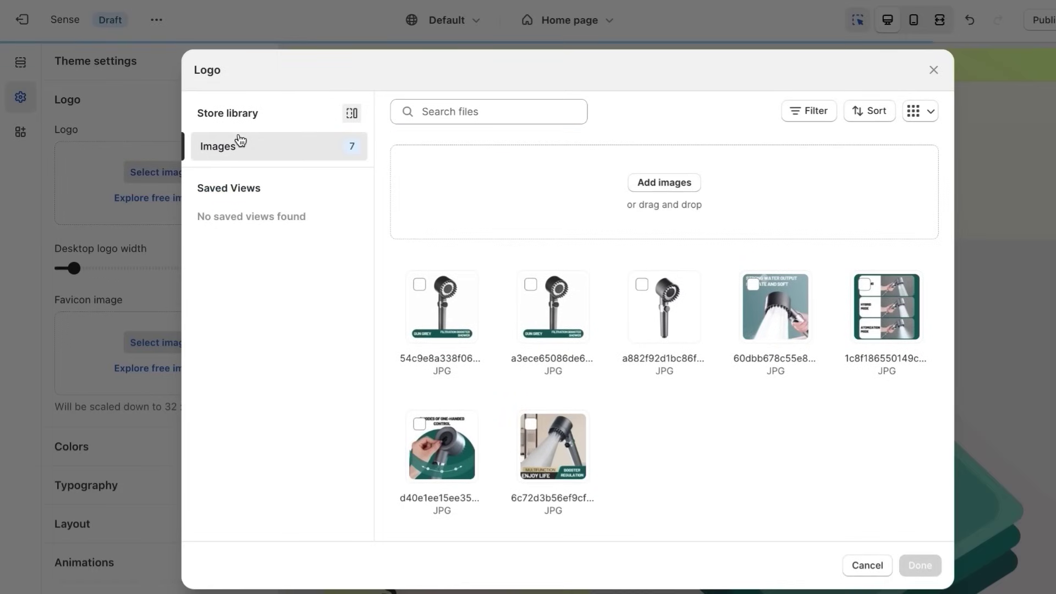
pyautogui.click(662, 183)
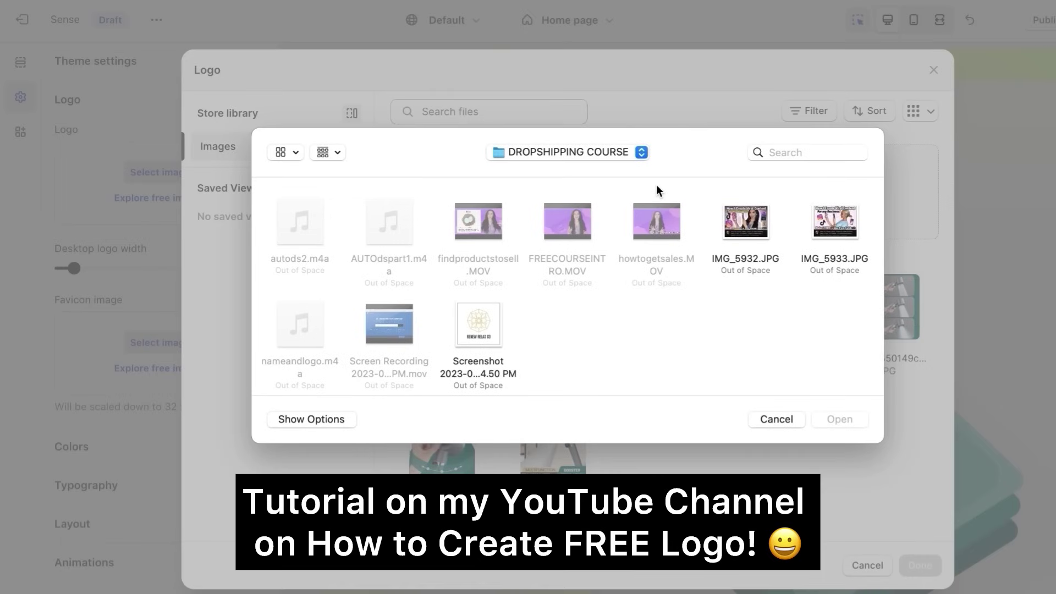
pyautogui.doubleClick(476, 336)
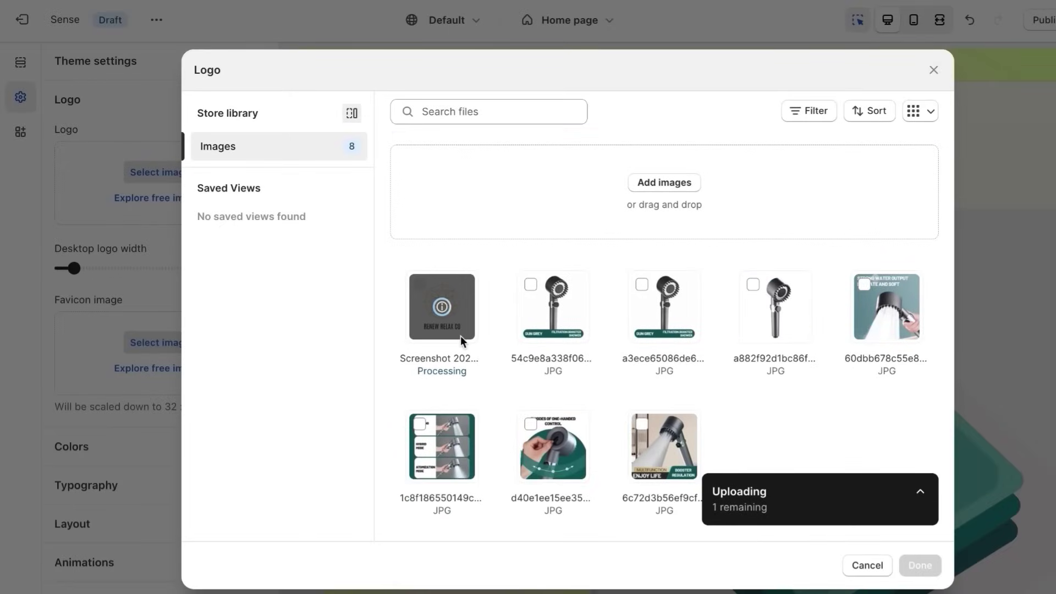
pyautogui.click(920, 565)
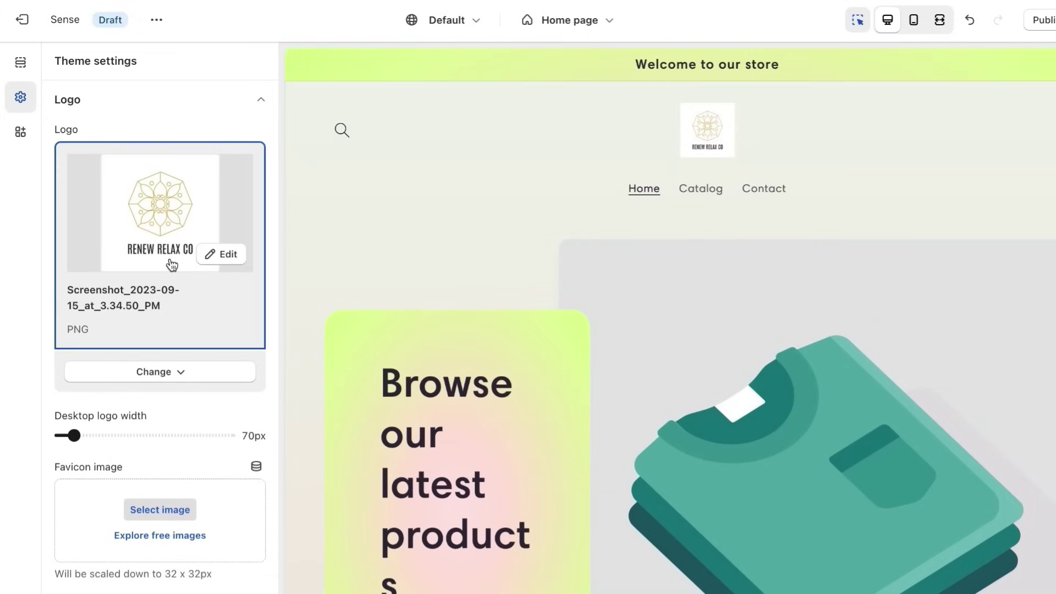
# - Widen the desktop header logo to 150px and collapse the Logo settings
pyautogui.moveTo(77, 435); pyautogui.dragTo(98, 436)
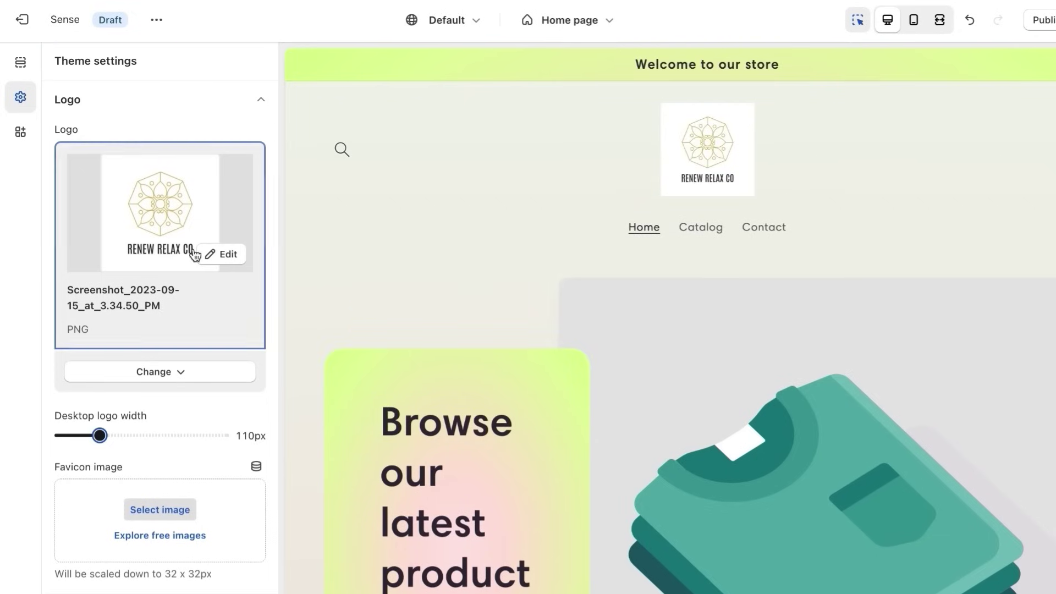
pyautogui.moveTo(100, 437); pyautogui.dragTo(125, 439)
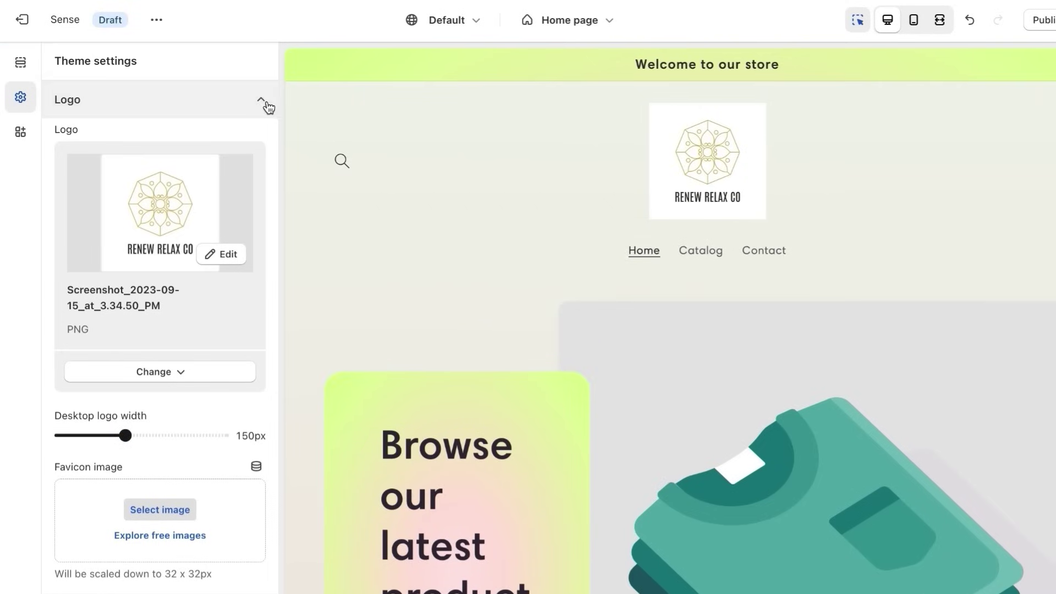
pyautogui.click(265, 103)
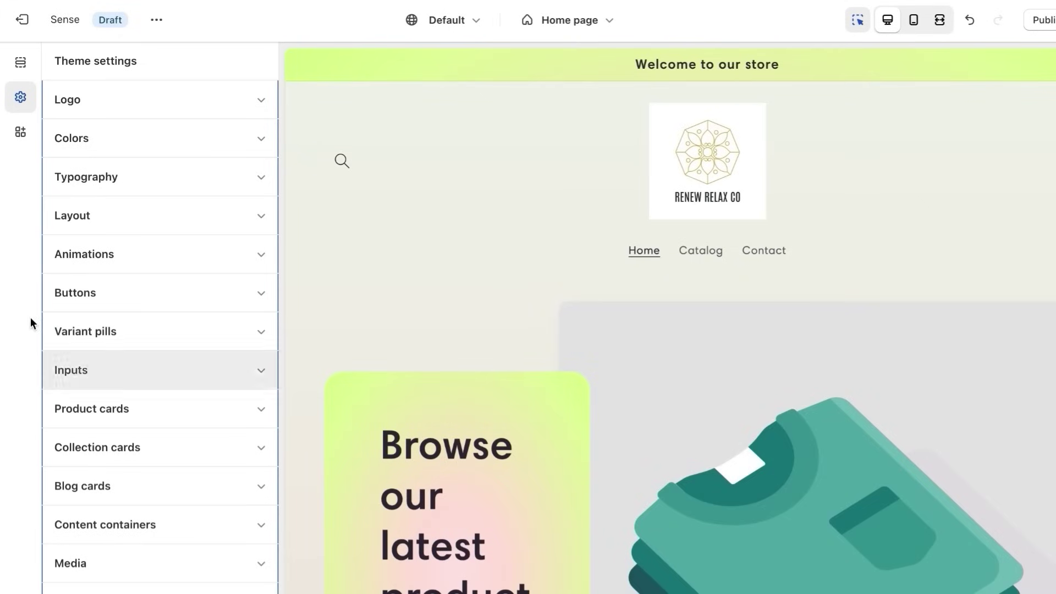
pyautogui.click(22, 135)
pyautogui.click(20, 97)
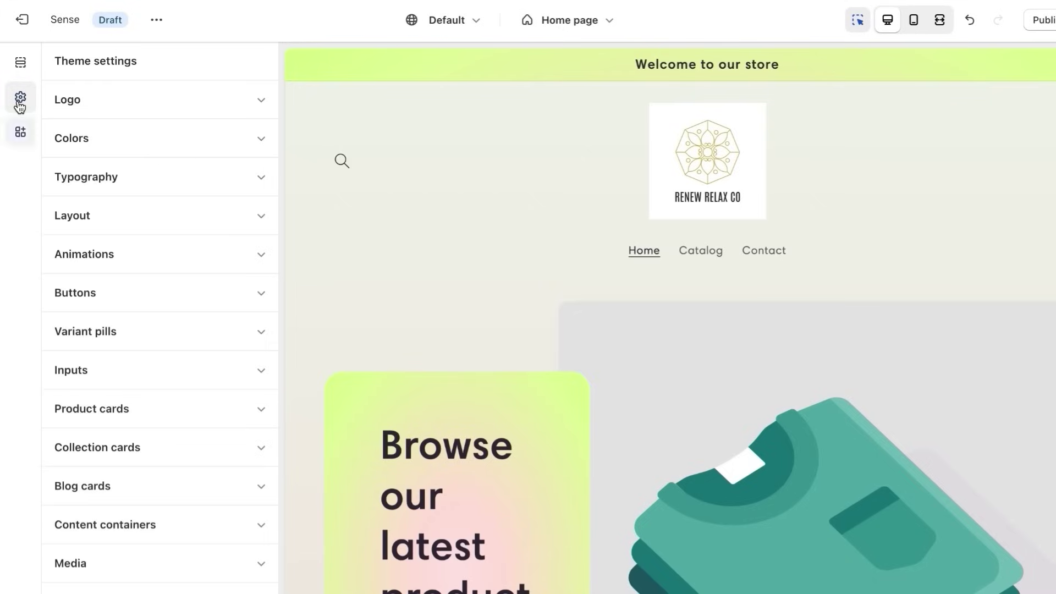
pyautogui.click(27, 138)
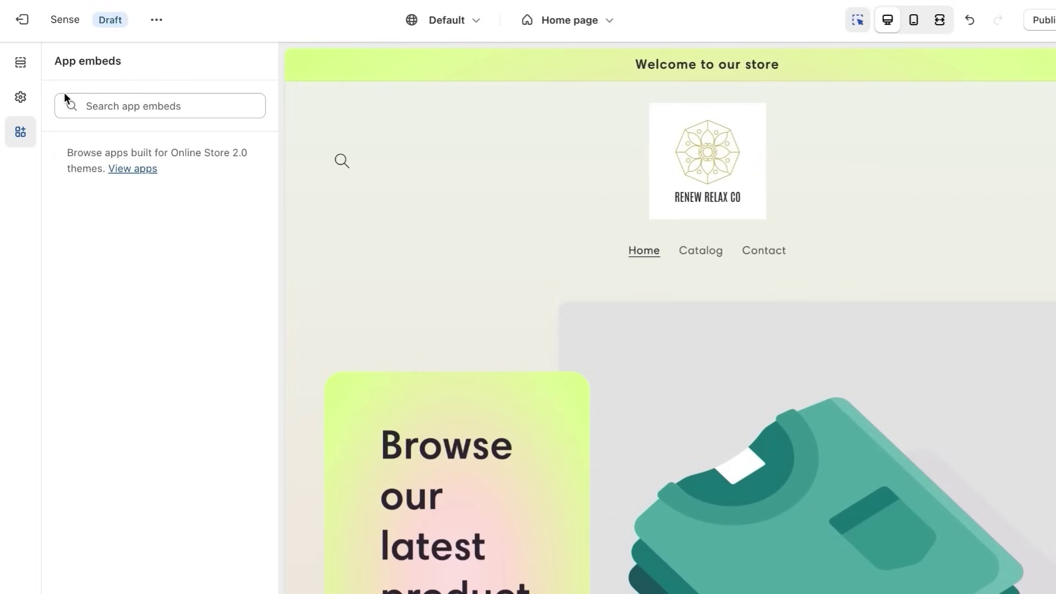
pyautogui.click(22, 98)
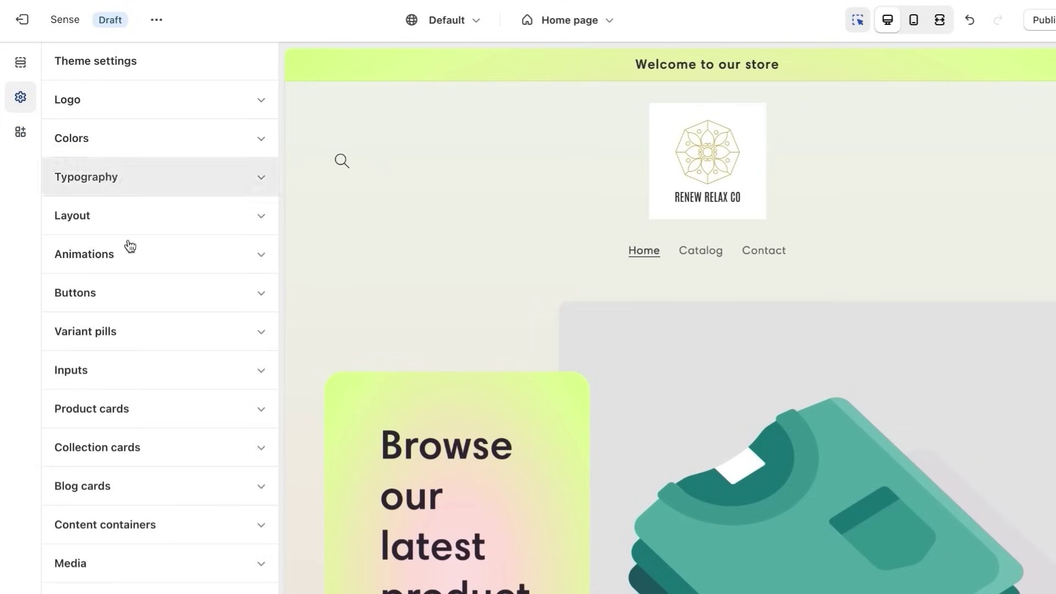
pyautogui.click(139, 255)
pyautogui.click(181, 251)
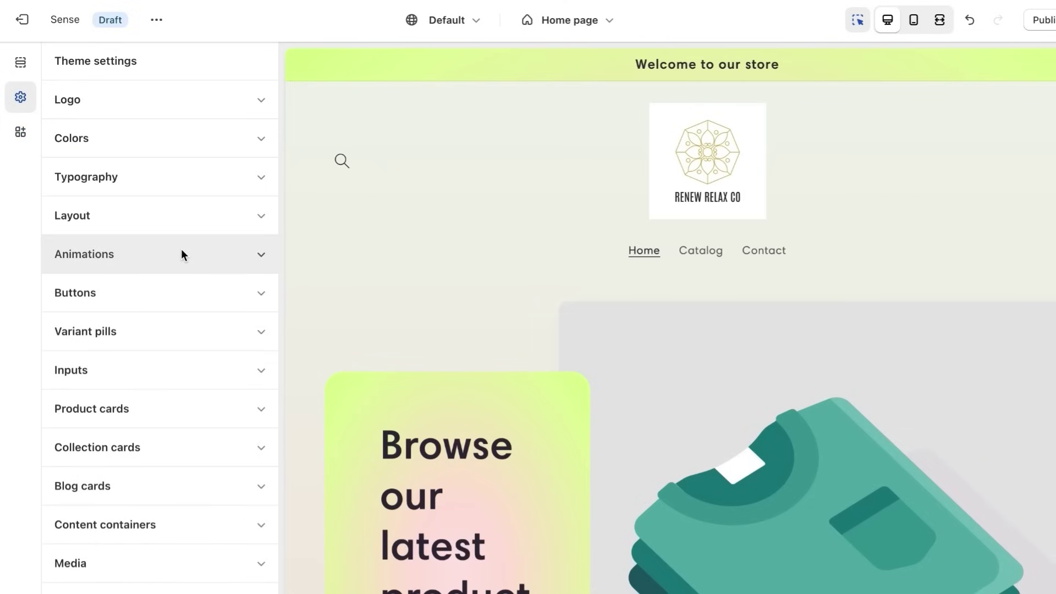
pyautogui.click(234, 134)
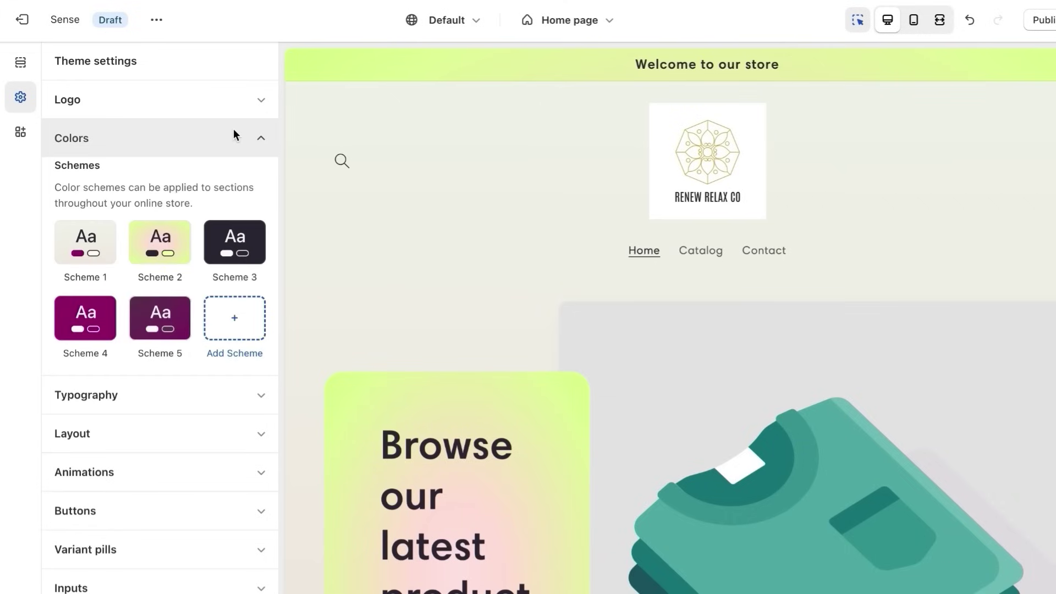
pyautogui.click(149, 248)
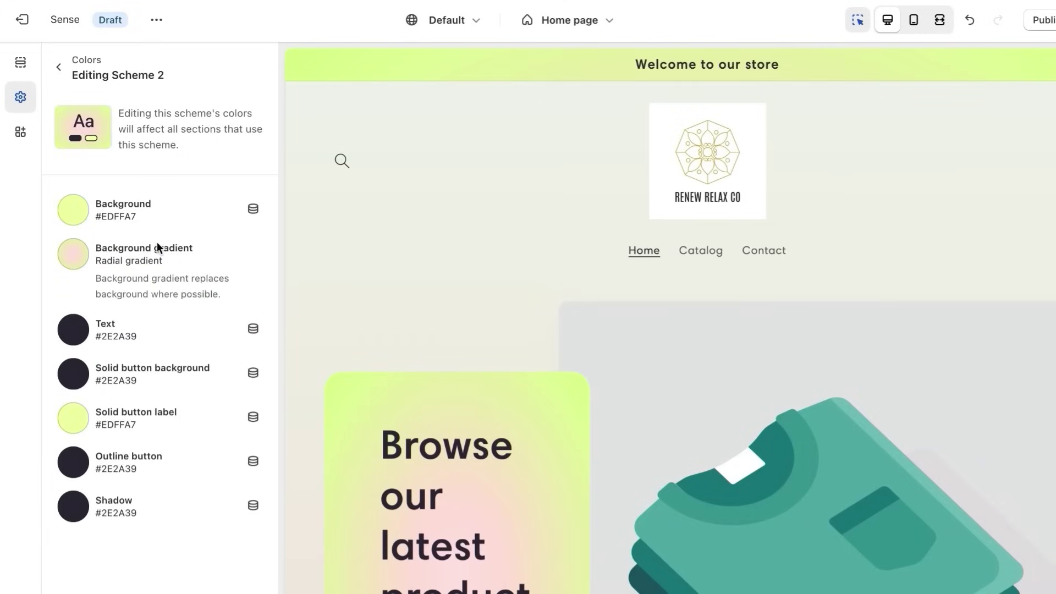
pyautogui.press('Escape')
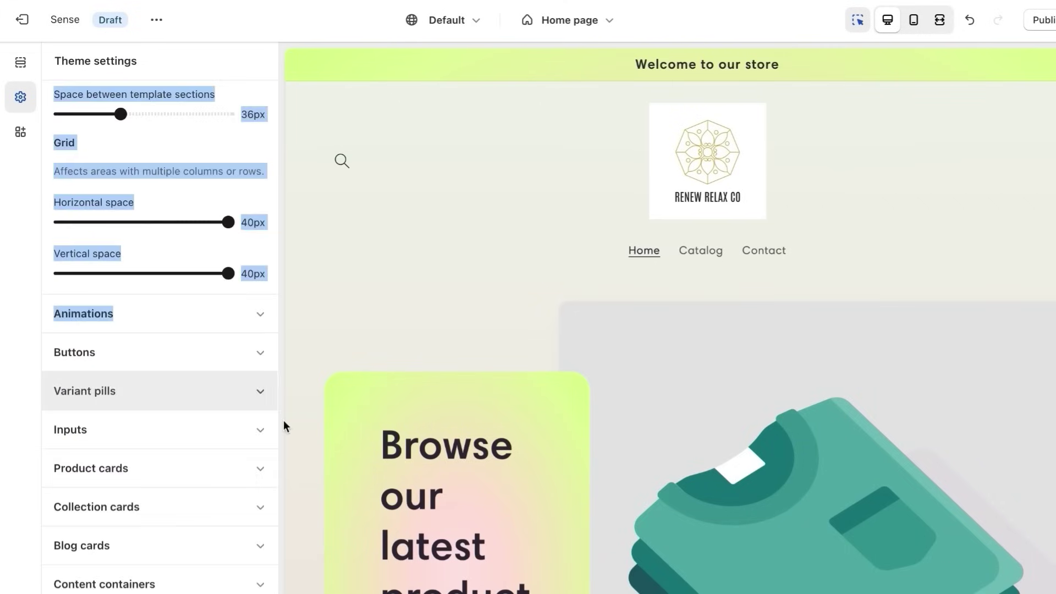
# - Delete the Image with text section and open the Featured collection section's settings
pyautogui.click(478, 364)
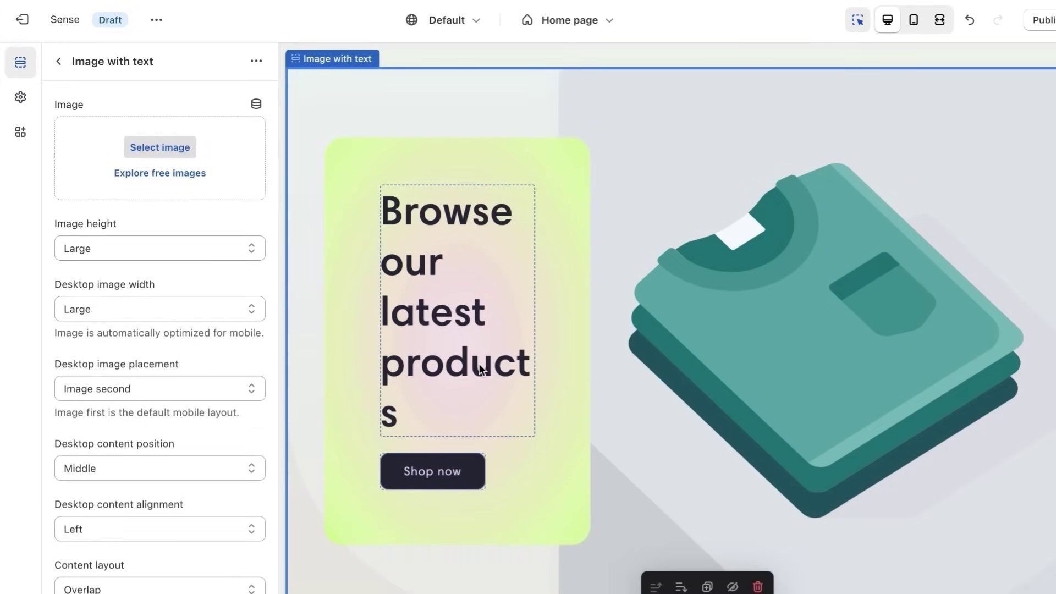
pyautogui.click(760, 585)
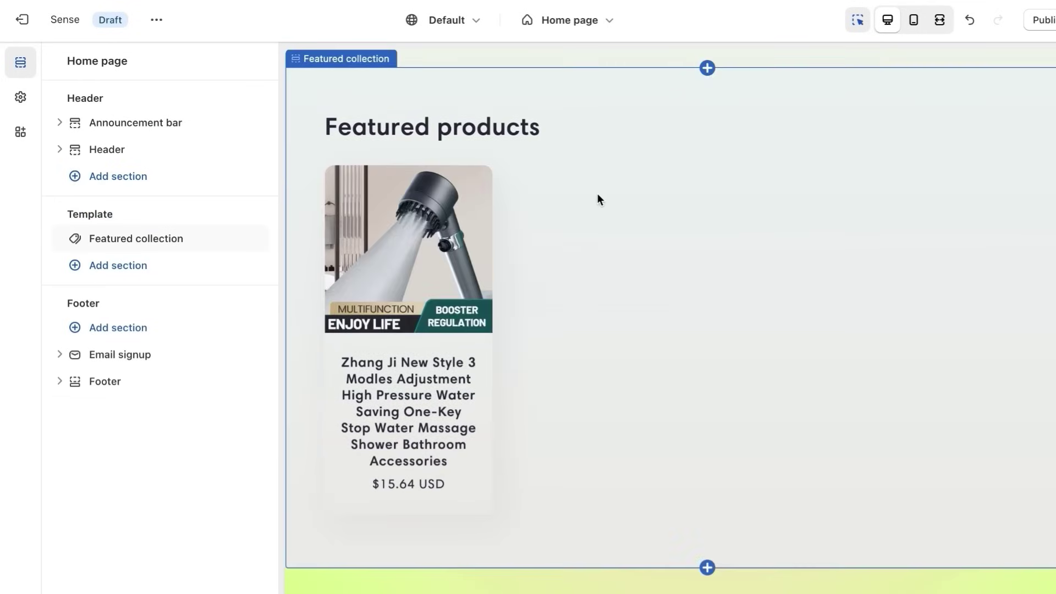
pyautogui.click(598, 167)
pyautogui.press('Escape')
pyautogui.click(564, 60)
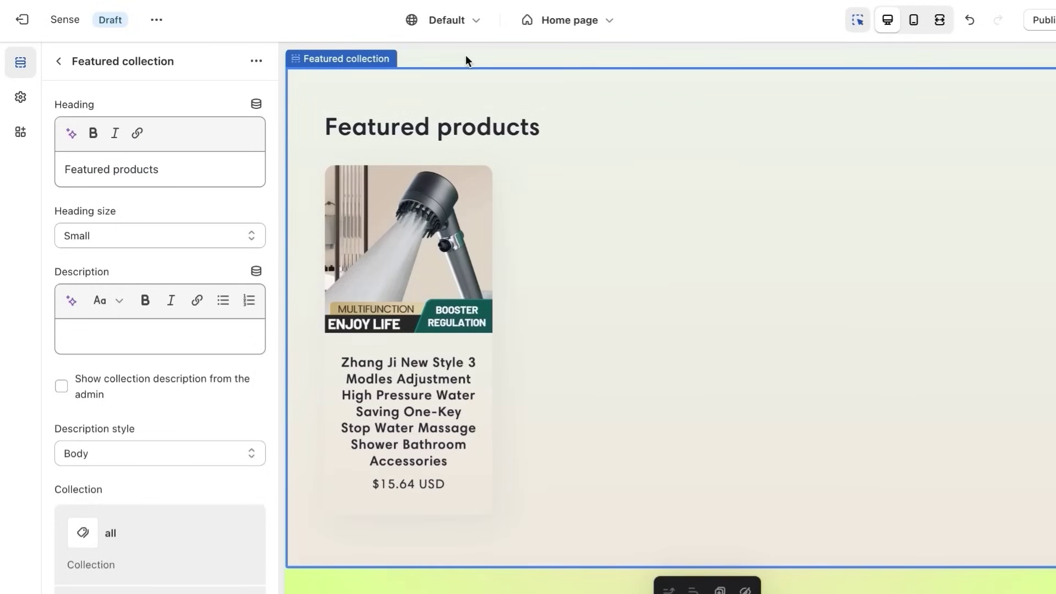
pyautogui.scroll(4, 466, 57)
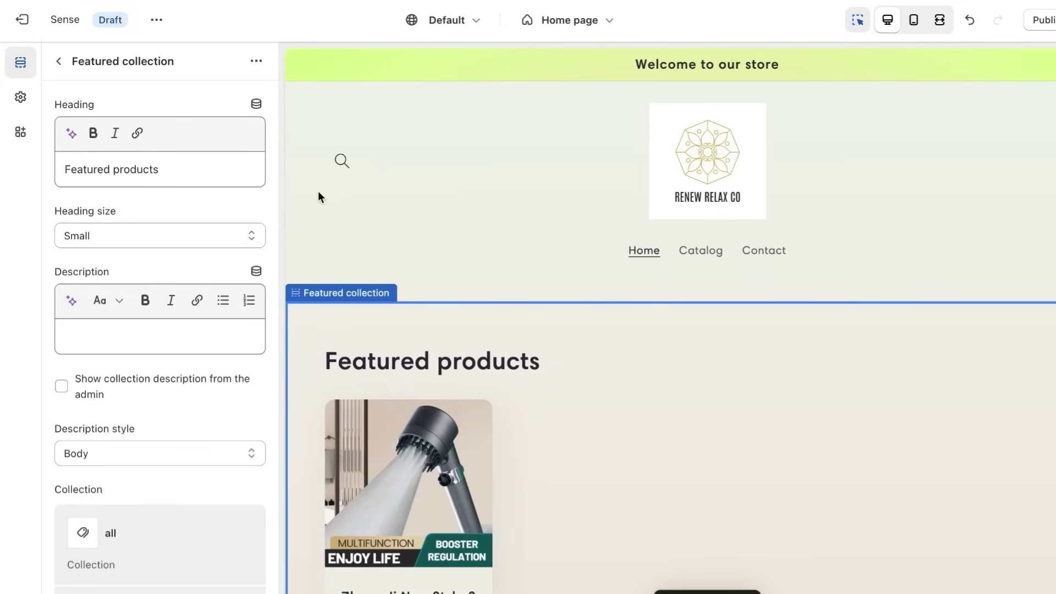
# - Open Theme settings and browse the Layout, Buttons and Animations groups
pyautogui.click(61, 62)
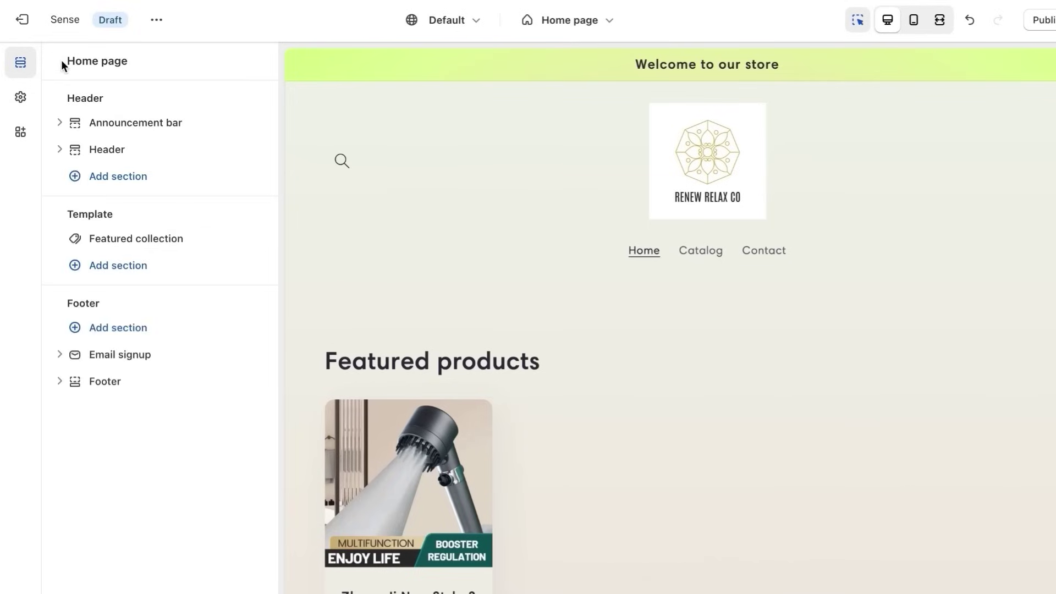
pyautogui.click(22, 99)
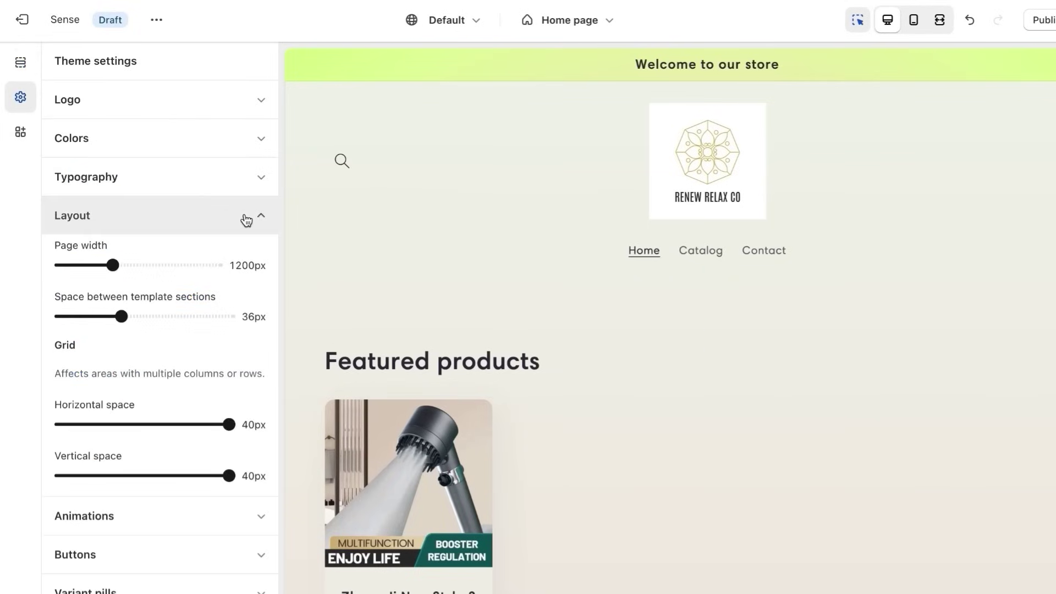
pyautogui.click(262, 217)
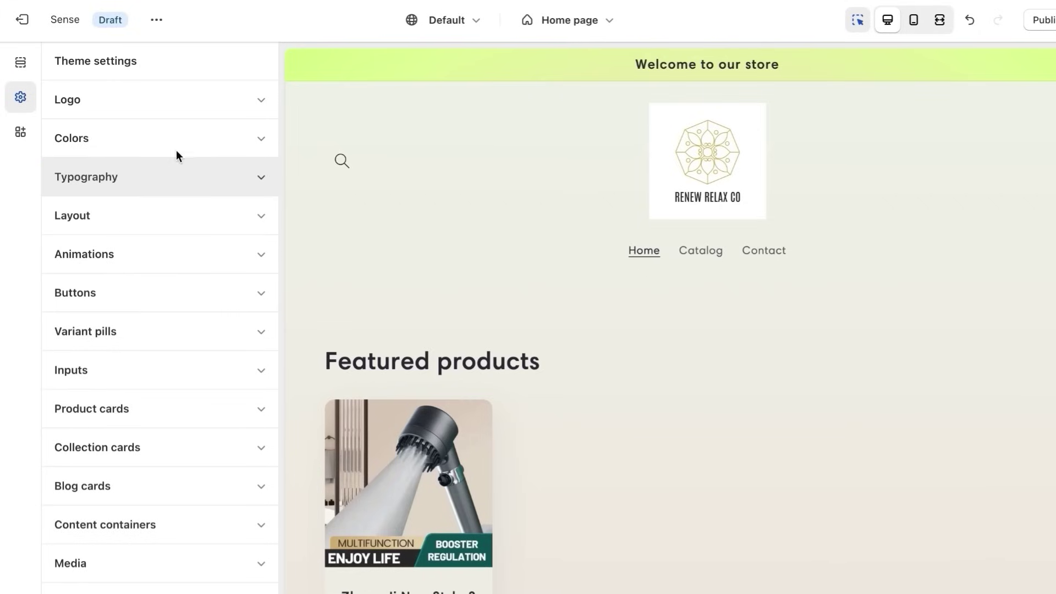
pyautogui.click(165, 292)
pyautogui.click(158, 254)
pyautogui.click(152, 216)
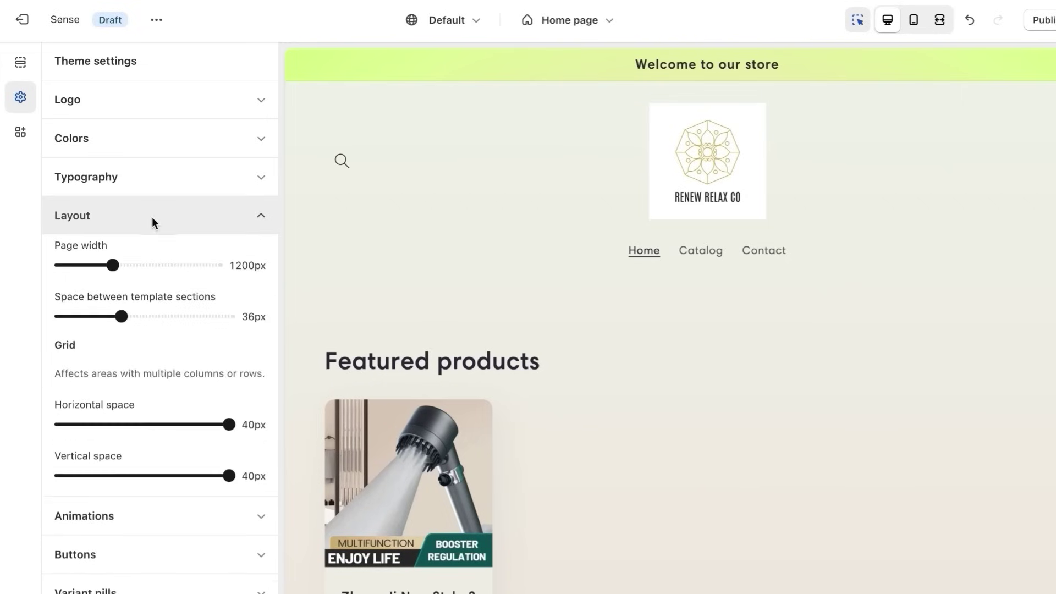
# - Check the Colors, Logo, Blog cards, Media settings and app embeds, then return to sections
pyautogui.click(143, 152)
pyautogui.click(145, 108)
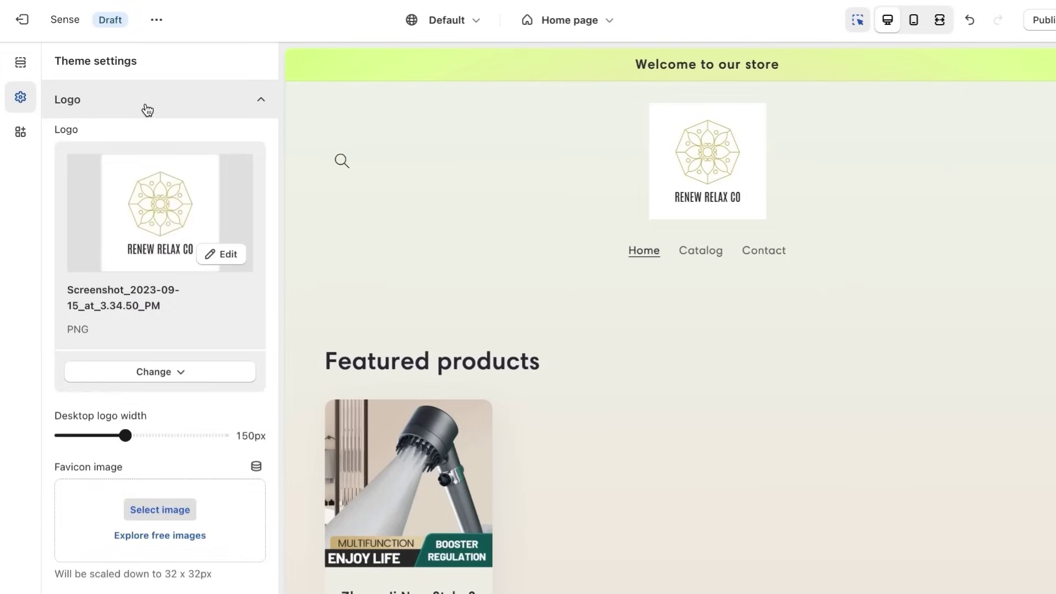
pyautogui.click(177, 99)
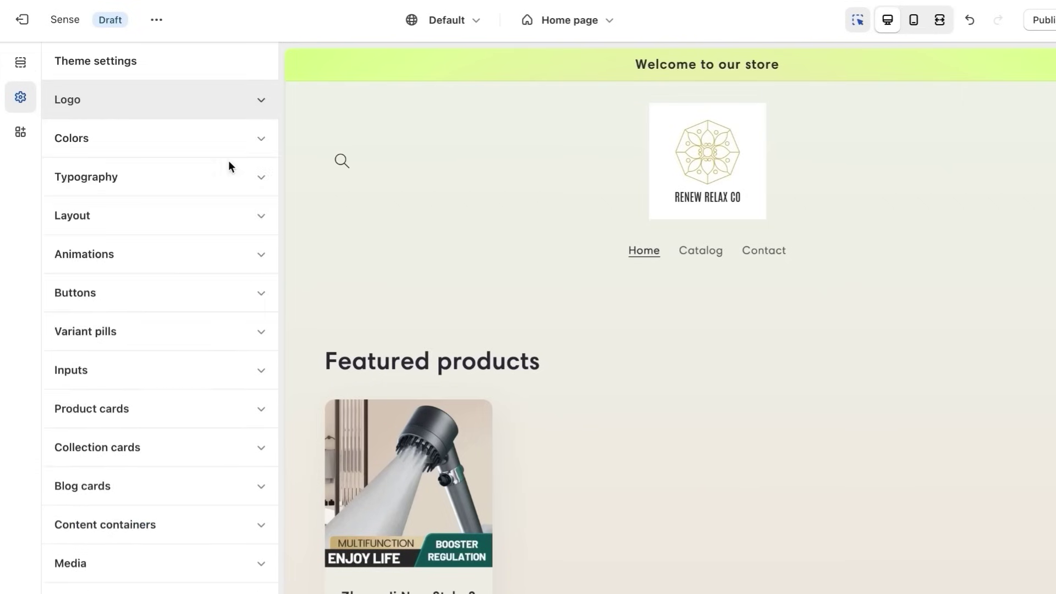
pyautogui.click(137, 483)
pyautogui.click(137, 484)
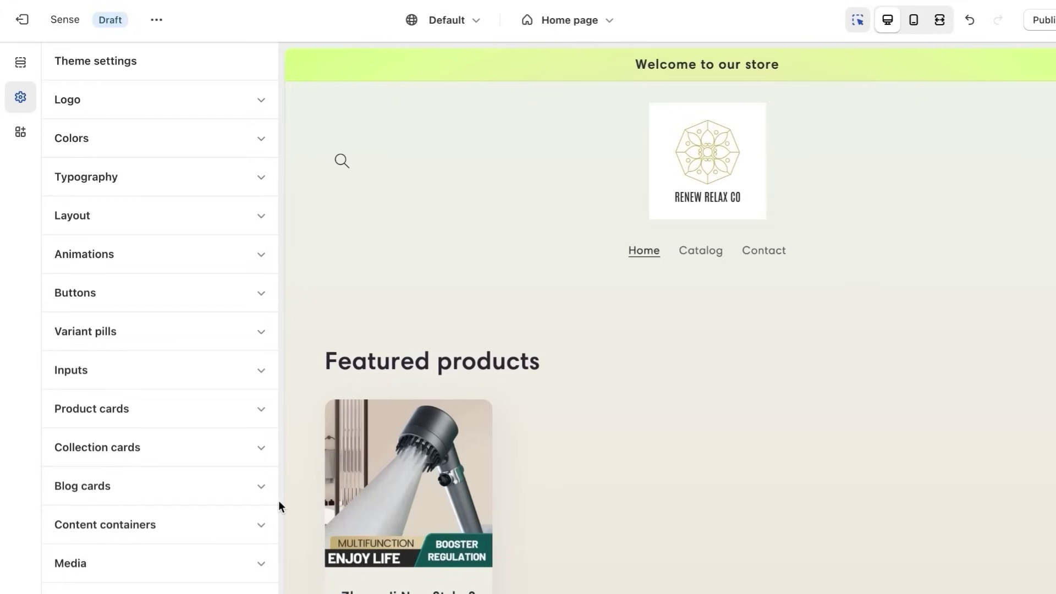
pyautogui.click(234, 566)
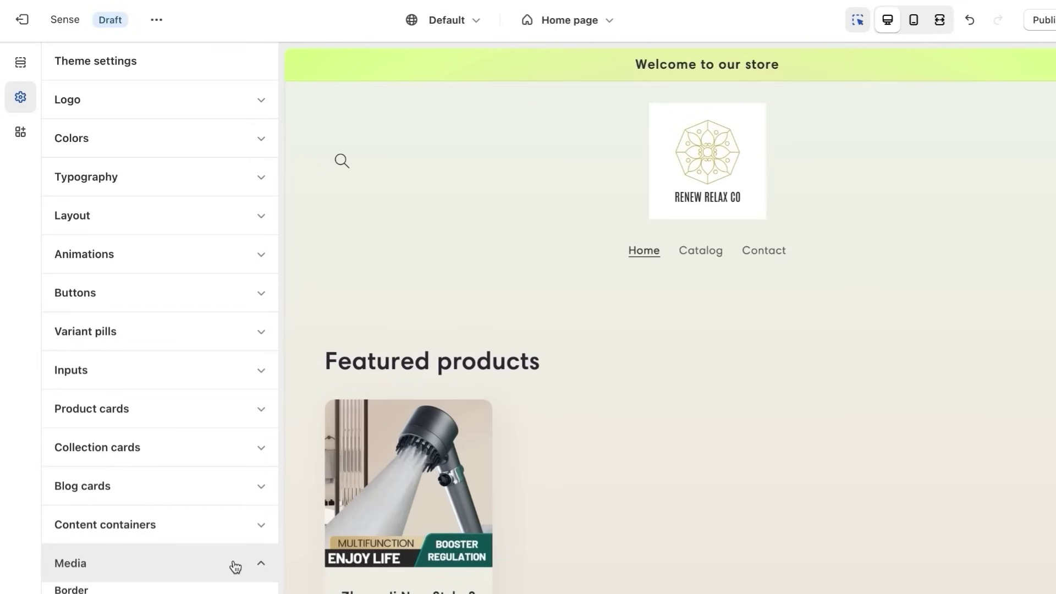
pyautogui.click(236, 567)
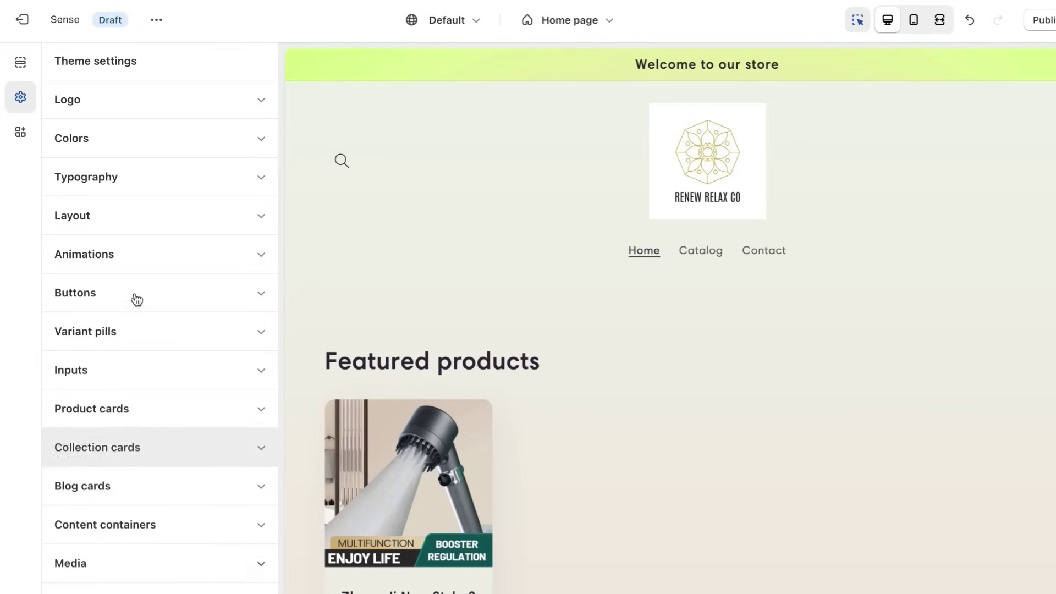
pyautogui.click(19, 135)
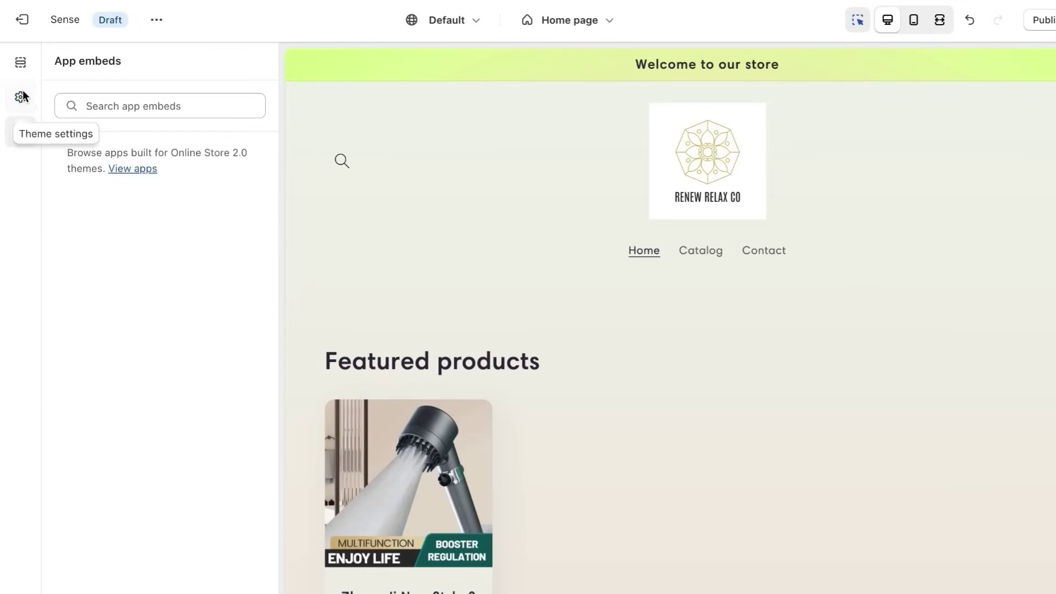
pyautogui.click(21, 65)
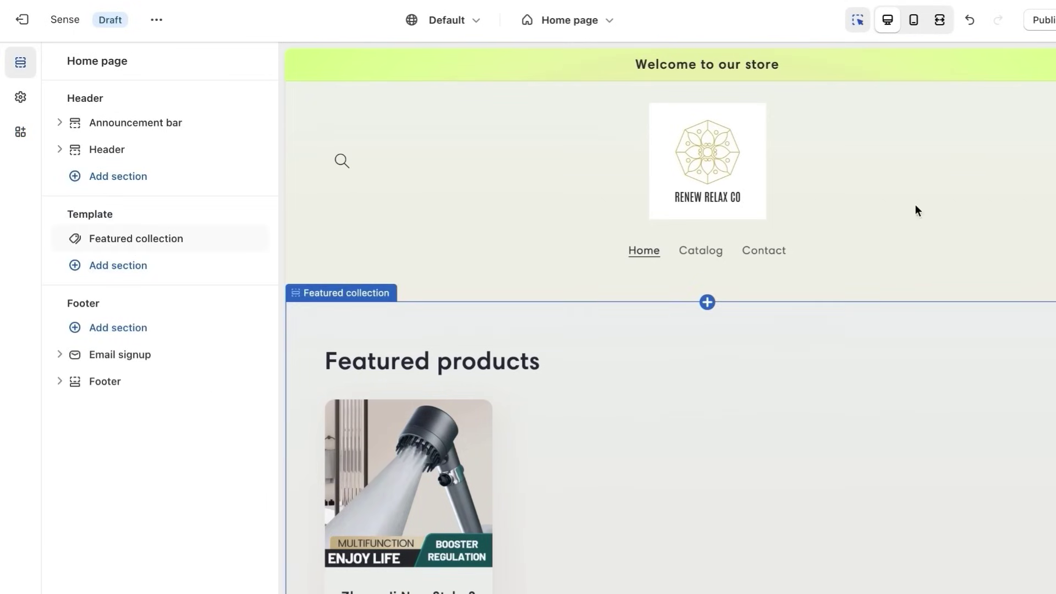
# - Switch the theme editor preview to the mobile layout of the home page
pyautogui.click(914, 20)
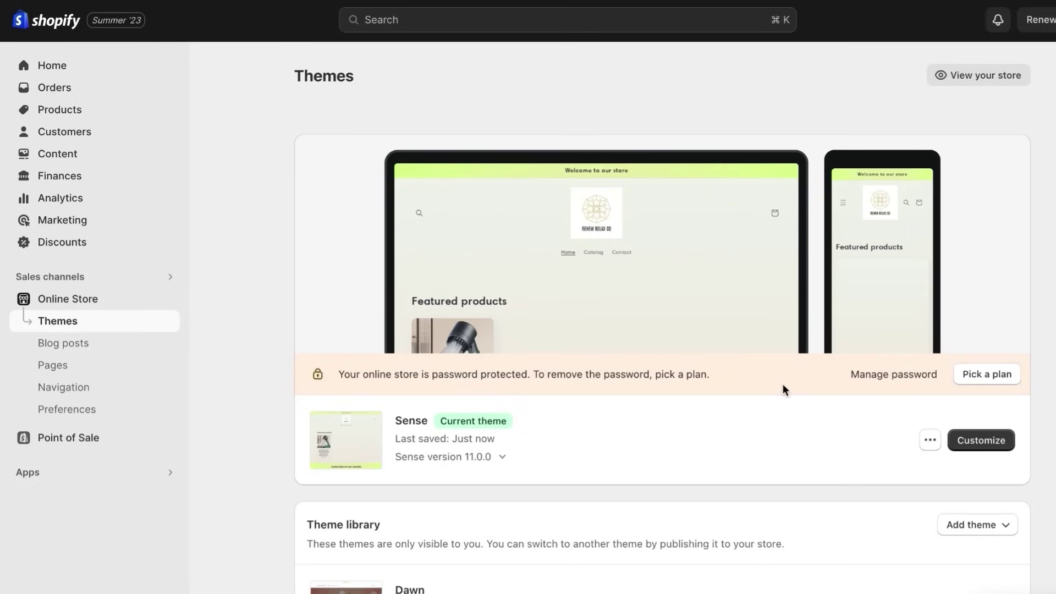
# - View the Select a plan subscription options, then go to the Finances section
pyautogui.click(985, 375)
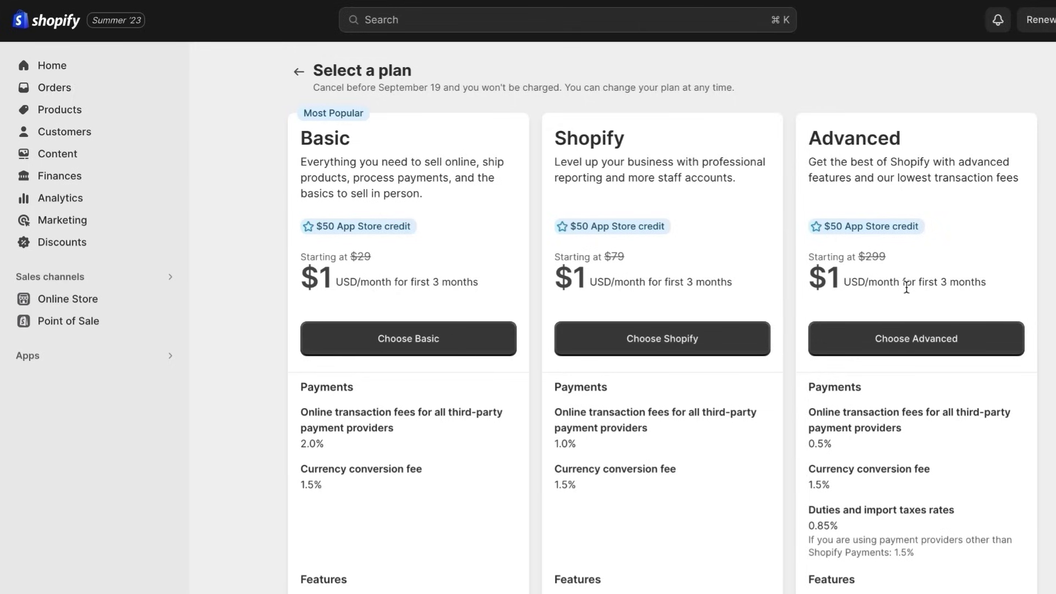
pyautogui.click(55, 176)
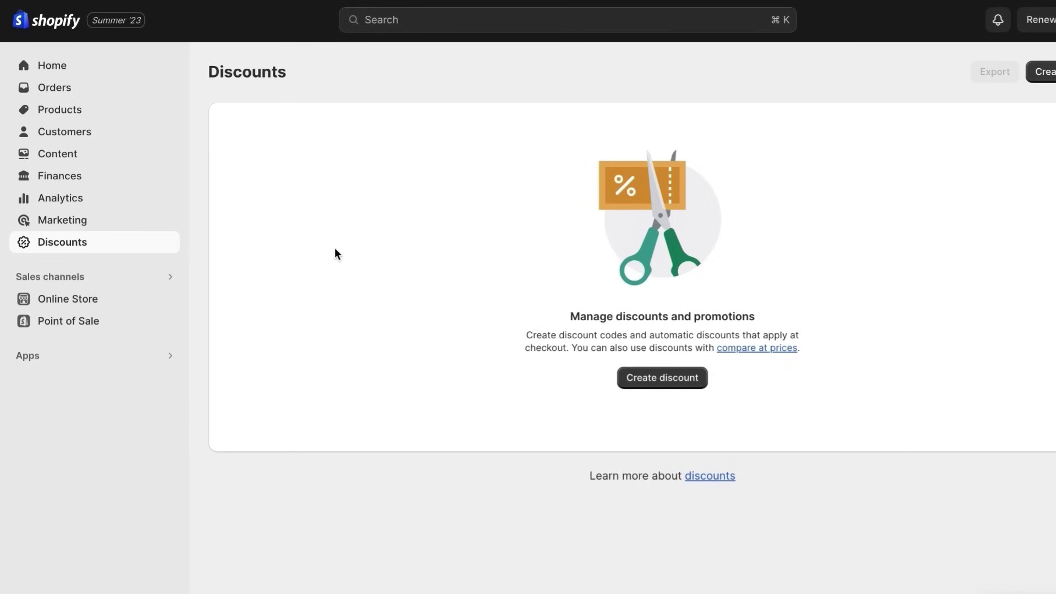
# - Create a Buy X get Y discount with code BOGO1 and review the rest of its form
pyautogui.click(665, 382)
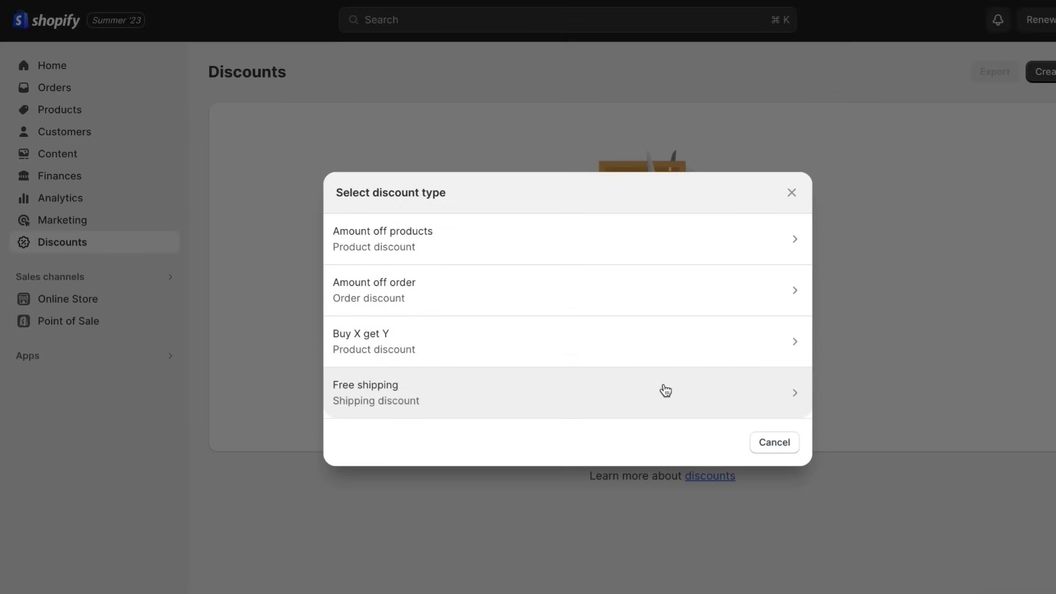
pyautogui.click(635, 340)
pyautogui.write('bog')
pyautogui.press('BackSpace')
pyautogui.press('BackSpace')
pyautogui.press('BackSpace')
pyautogui.write('BOGO1')
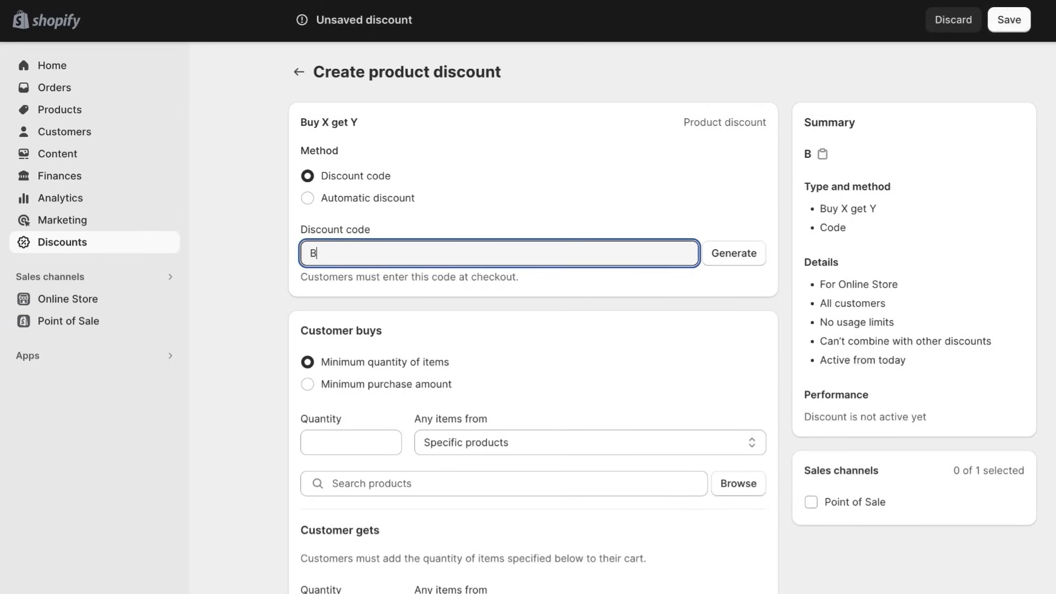
pyautogui.click(527, 301)
pyautogui.scroll(-3, 527, 301)
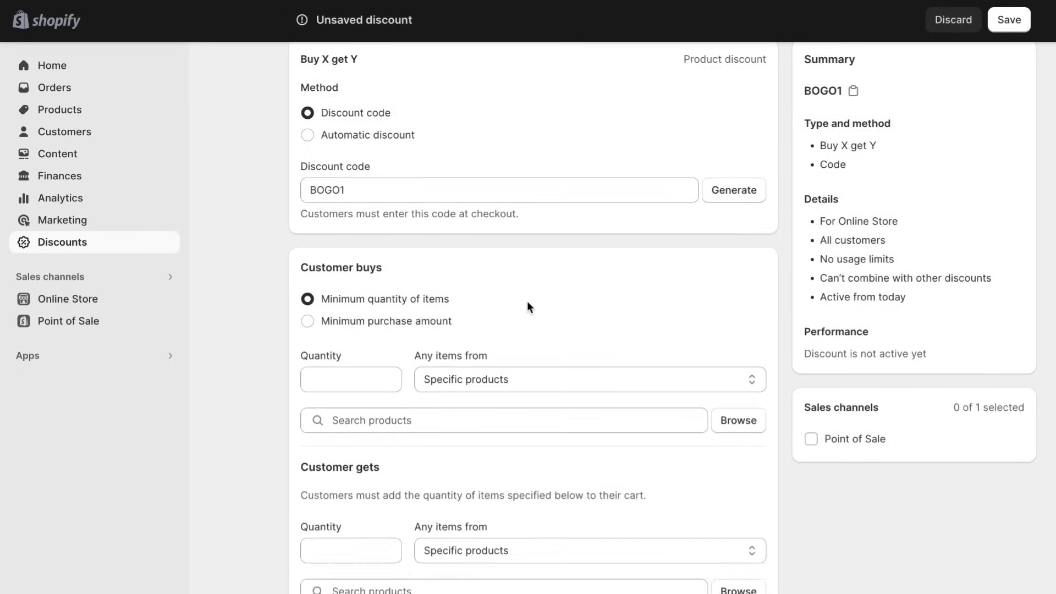
pyautogui.scroll(-2, 527, 302)
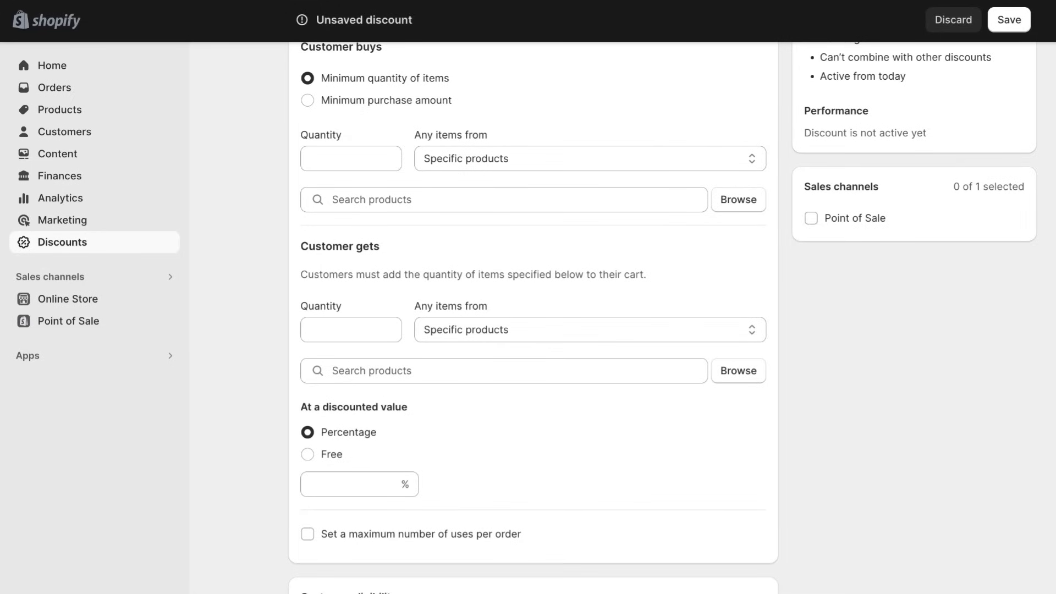
pyautogui.scroll(-5, 527, 301)
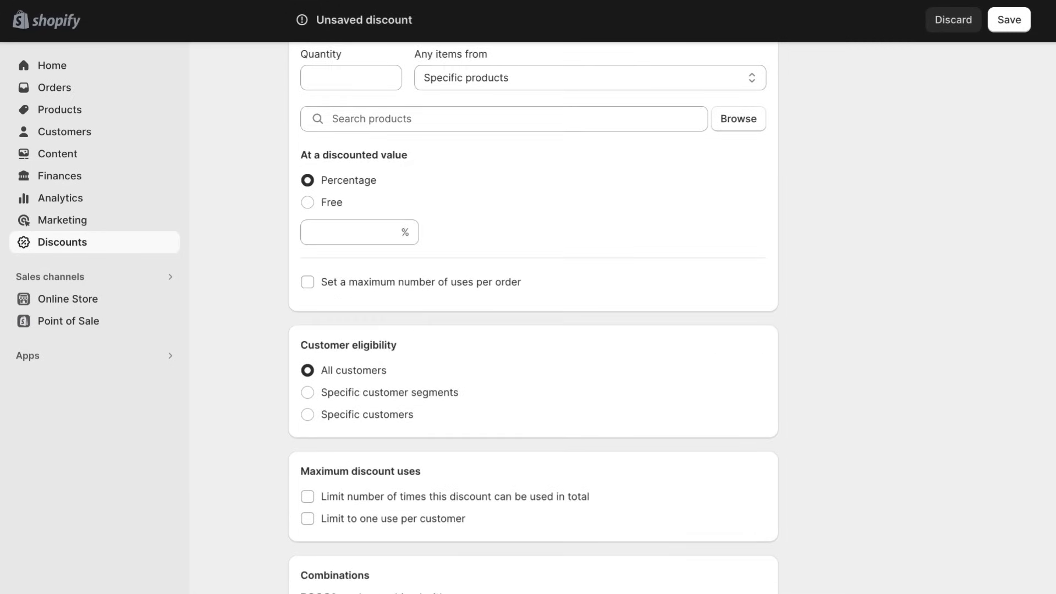
pyautogui.scroll(-4, 527, 301)
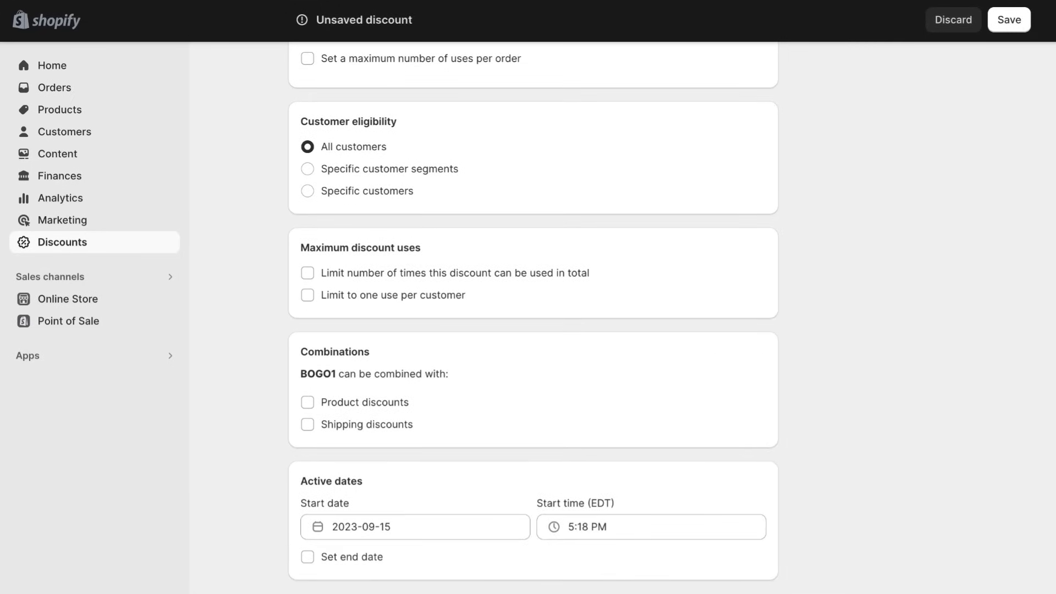
pyautogui.scroll(2, 533, 322)
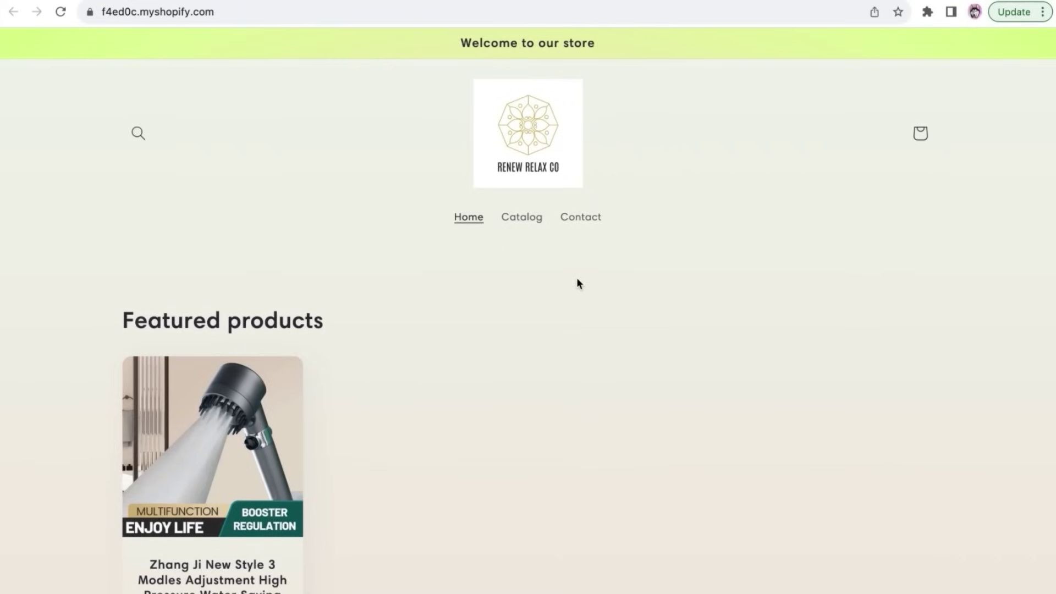
pyautogui.scroll(-2, 577, 281)
pyautogui.scroll(-1, 578, 283)
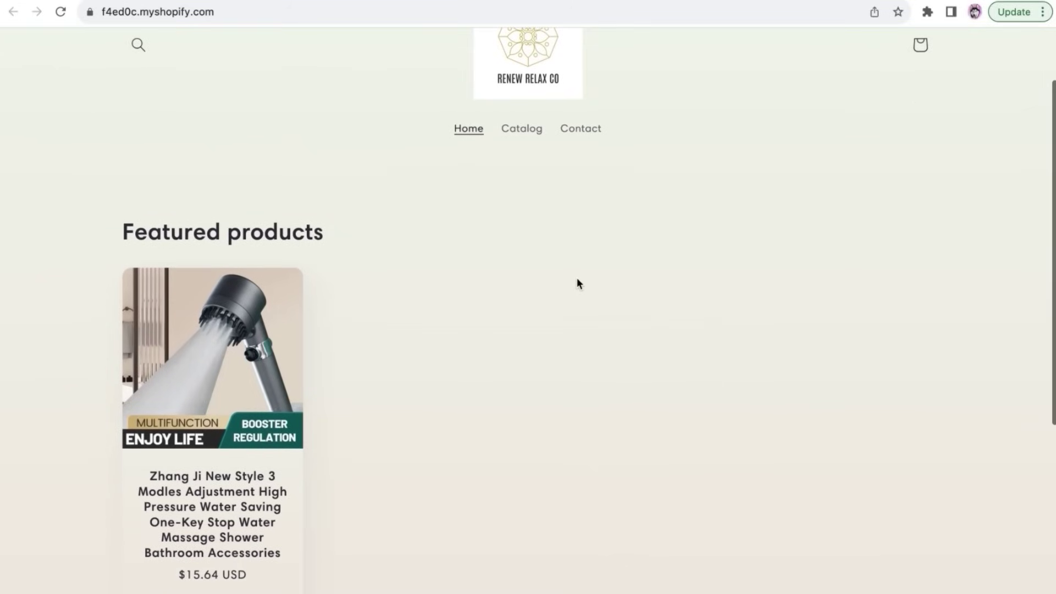
pyautogui.scroll(3, 577, 283)
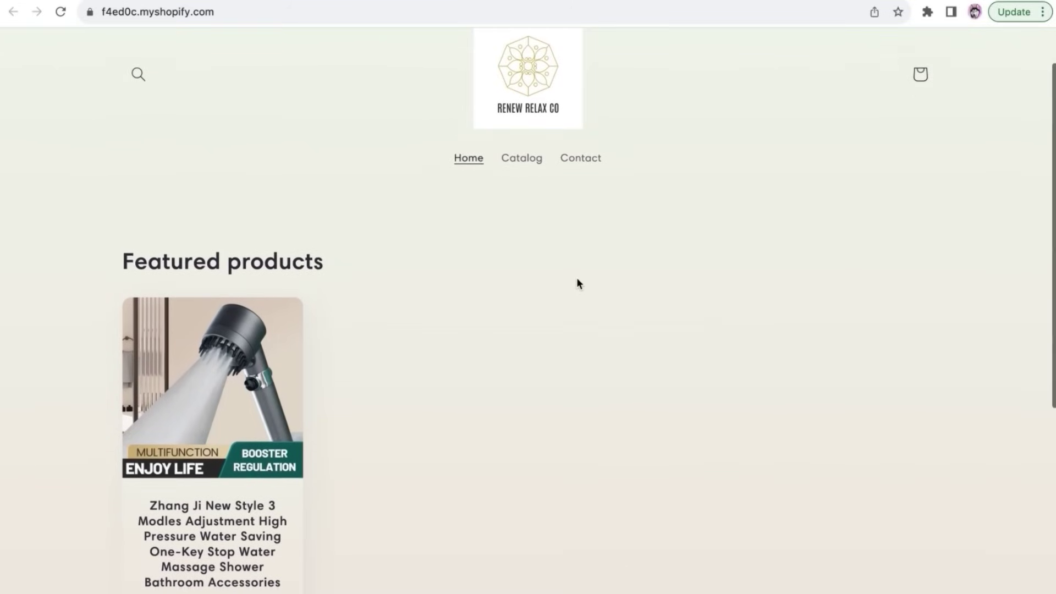
pyautogui.scroll(-2, 576, 282)
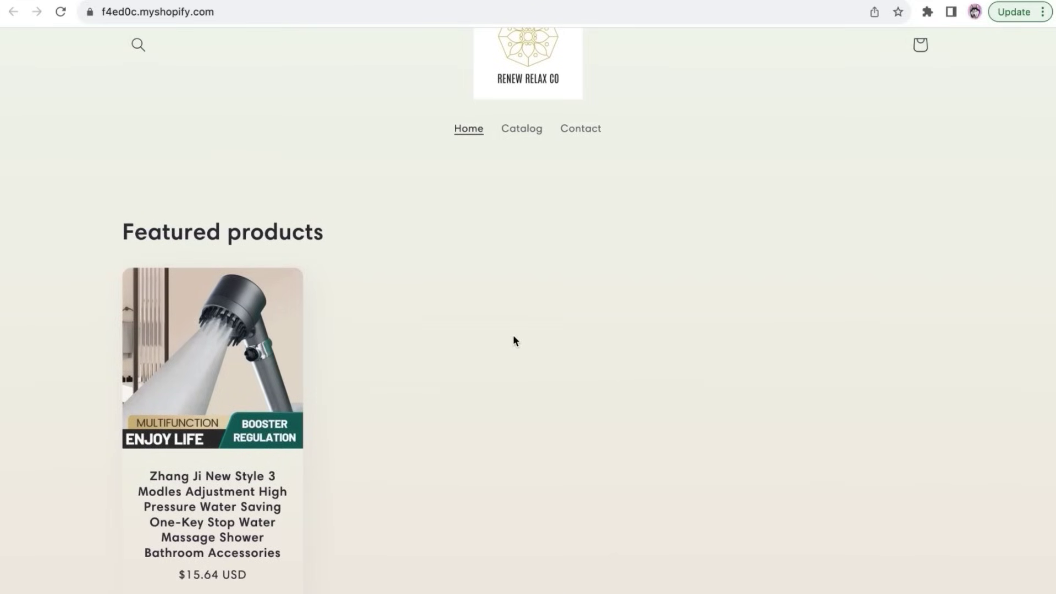
pyautogui.scroll(3, 513, 337)
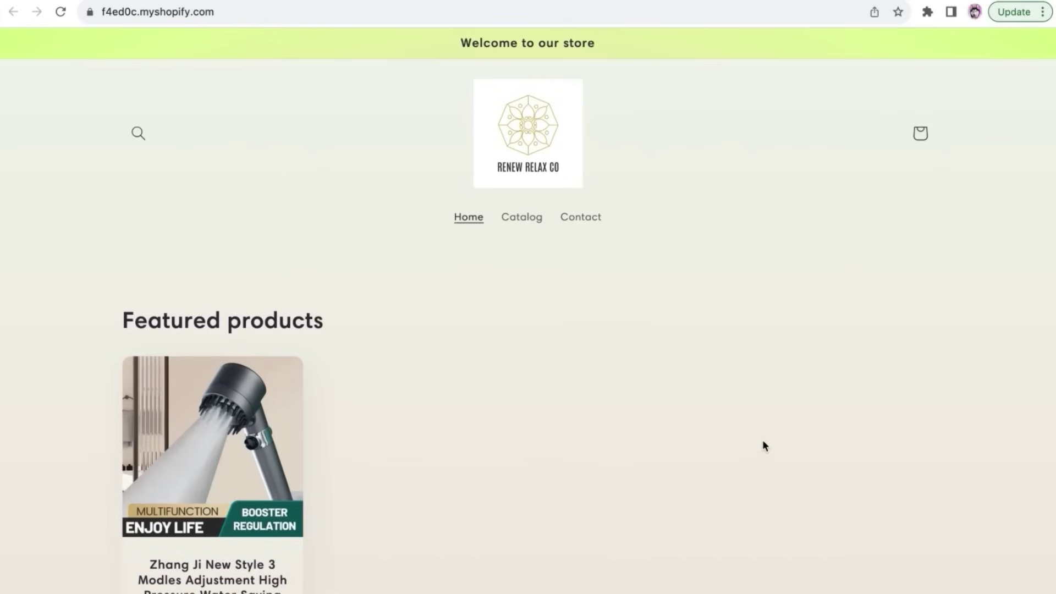